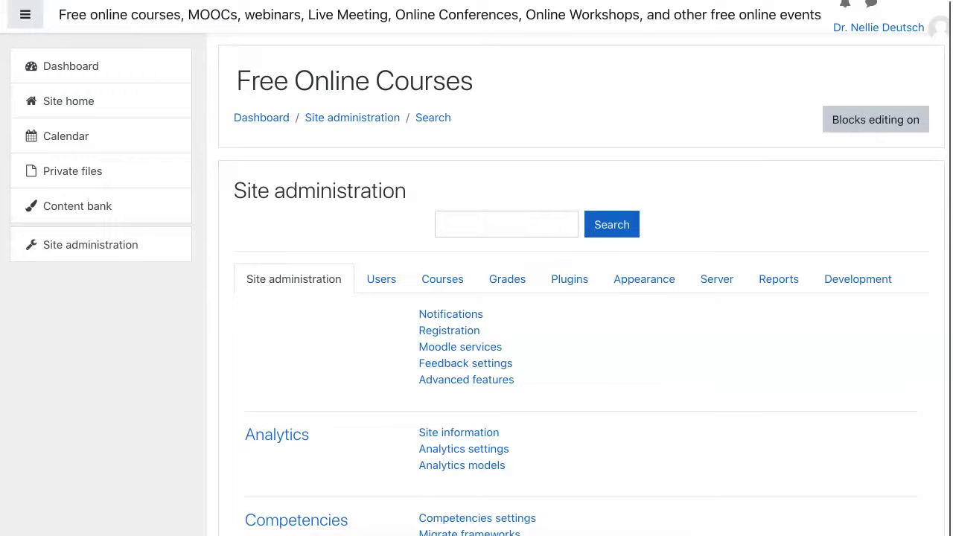
Open the Moodle plugins directory from the site's plugin installer and log in there with the Google account.
{"action": "left_click", "coordinate": [568, 278]}
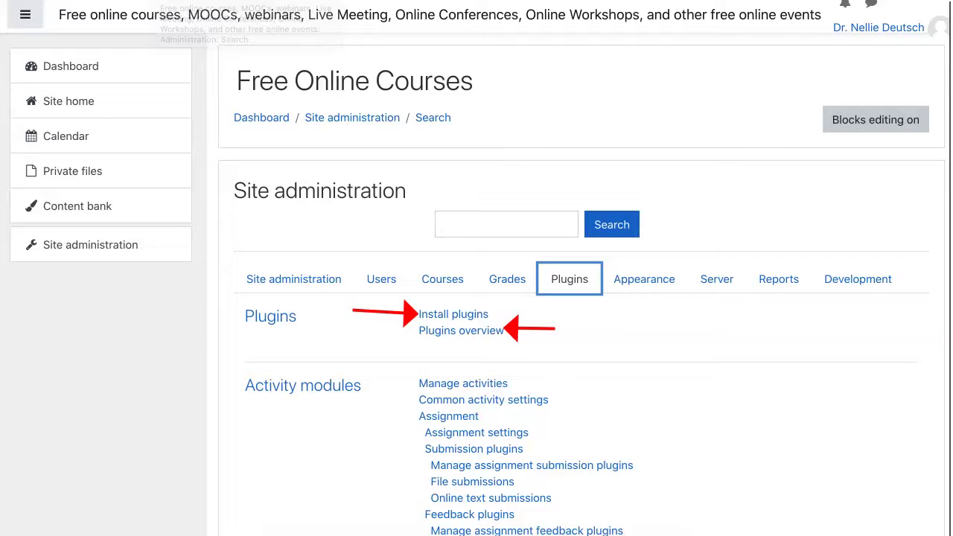
{"action": "left_click", "coordinate": [453, 314]}
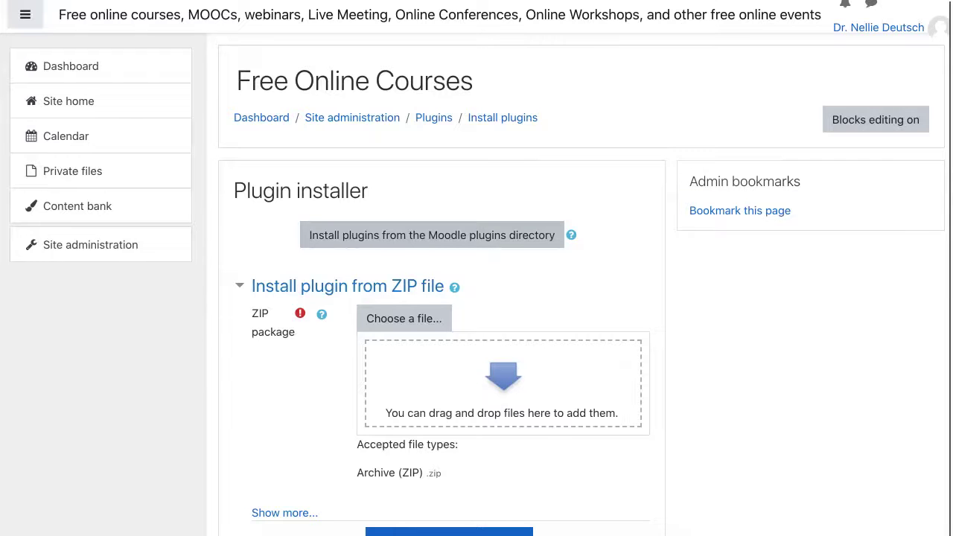
{"action": "left_click", "coordinate": [432, 234]}
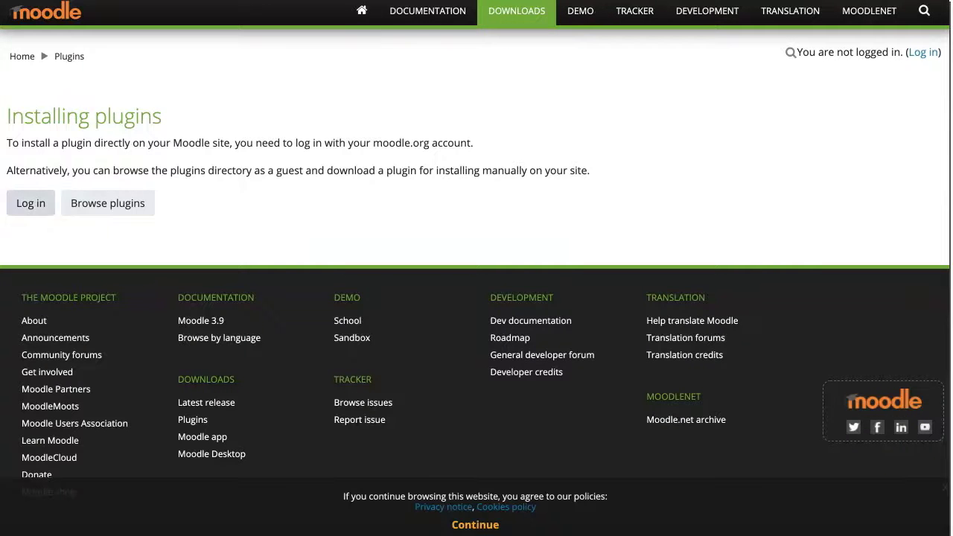
{"action": "left_click", "coordinate": [30, 202]}
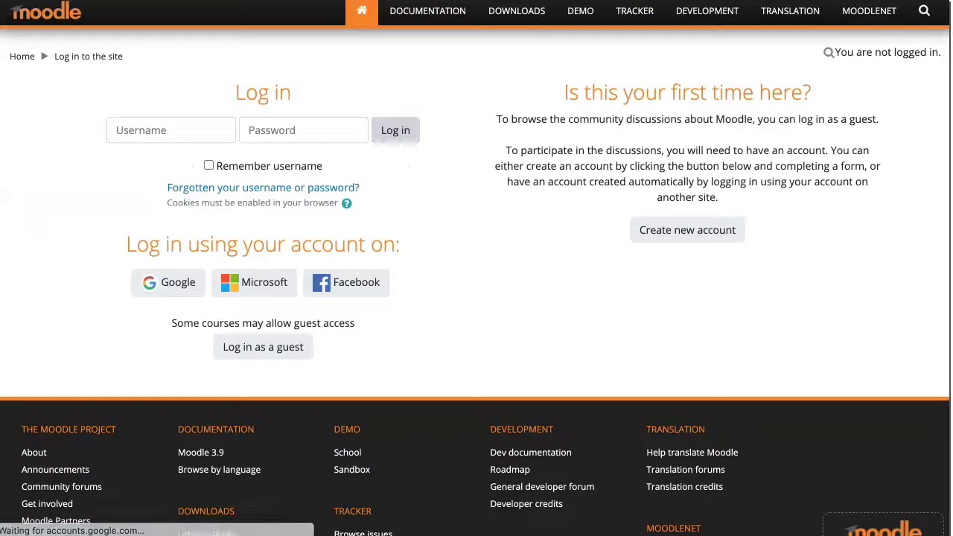
{"action": "left_click", "coordinate": [168, 282]}
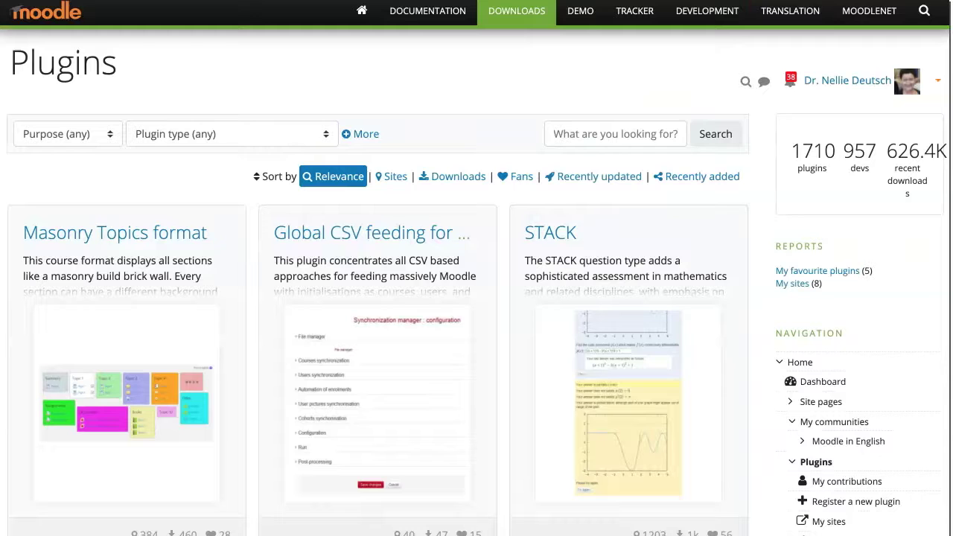
Filter the plugins directory to the Theme plugin type and Moodle version 3.9.
{"action": "left_click", "coordinate": [230, 134]}
{"action": "scroll", "coordinate": [223, 268], "scroll_direction": "down", "scroll_amount": 5}
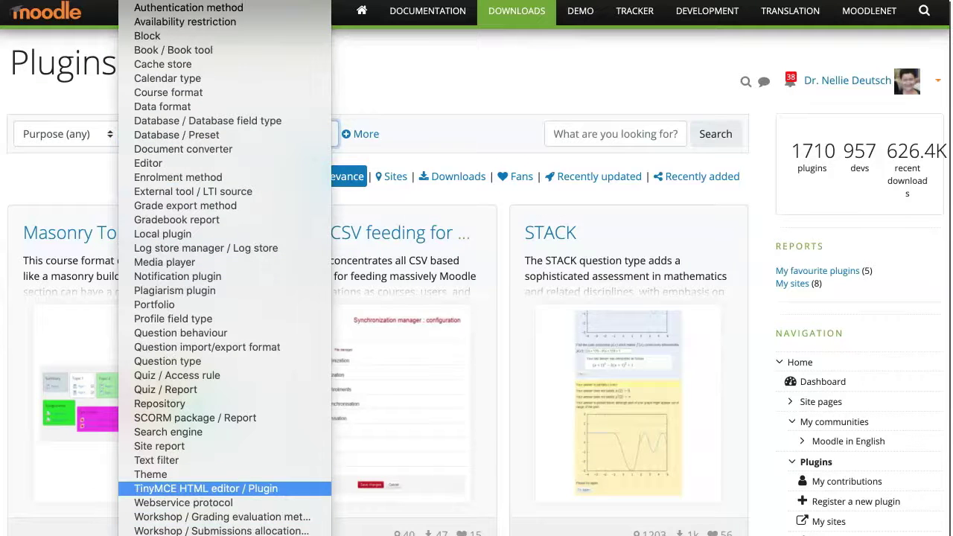
{"action": "left_click", "coordinate": [150, 474]}
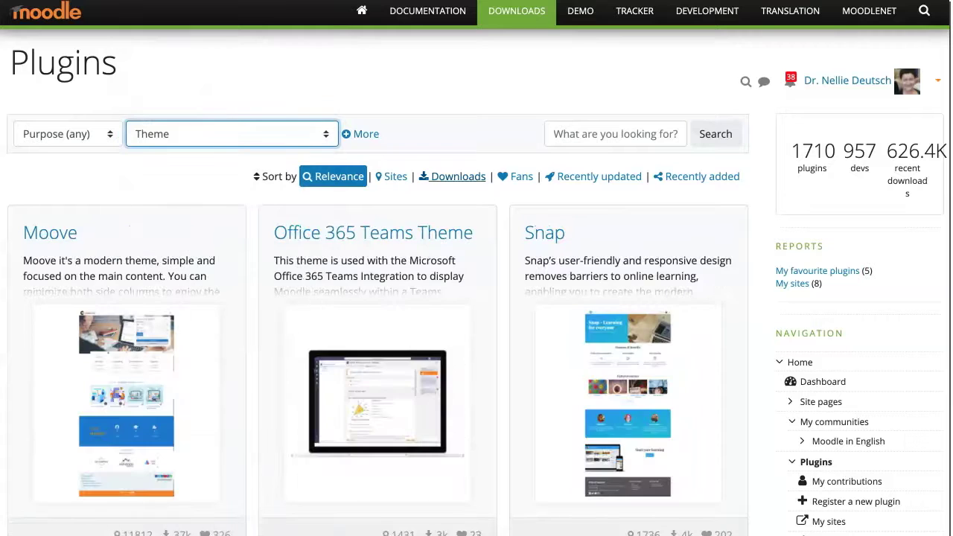
{"action": "left_click", "coordinate": [365, 134]}
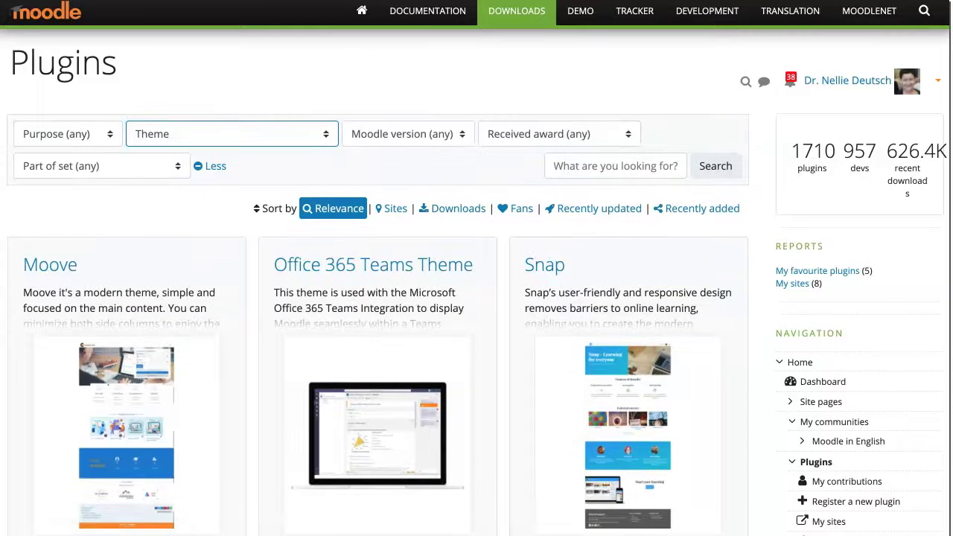
{"action": "left_click", "coordinate": [407, 134]}
{"action": "left_click", "coordinate": [406, 159]}
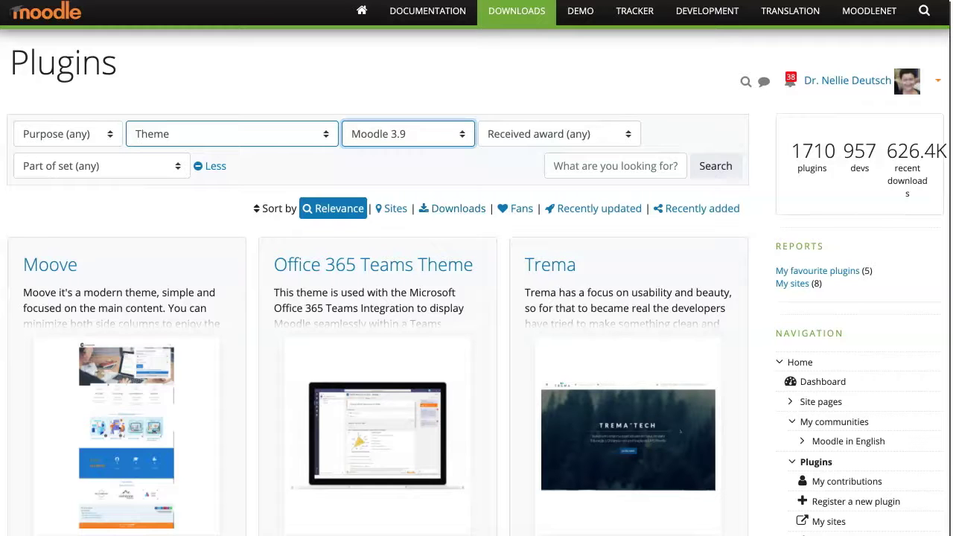
Open the Fordson theme's page from the filtered results and download its ZIP package.
{"action": "scroll", "coordinate": [476, 282], "scroll_direction": "down", "scroll_amount": 2}
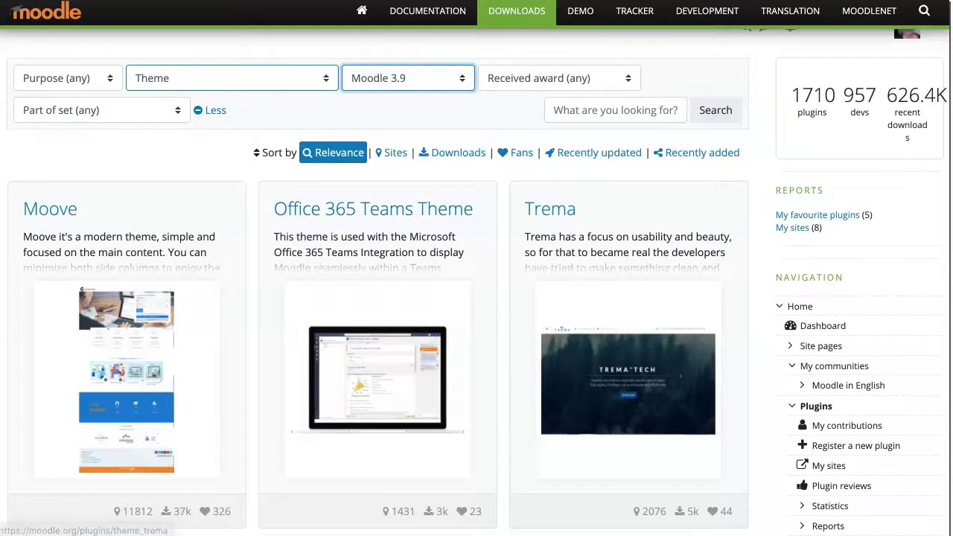
{"action": "scroll", "coordinate": [476, 298], "scroll_direction": "down", "scroll_amount": 5}
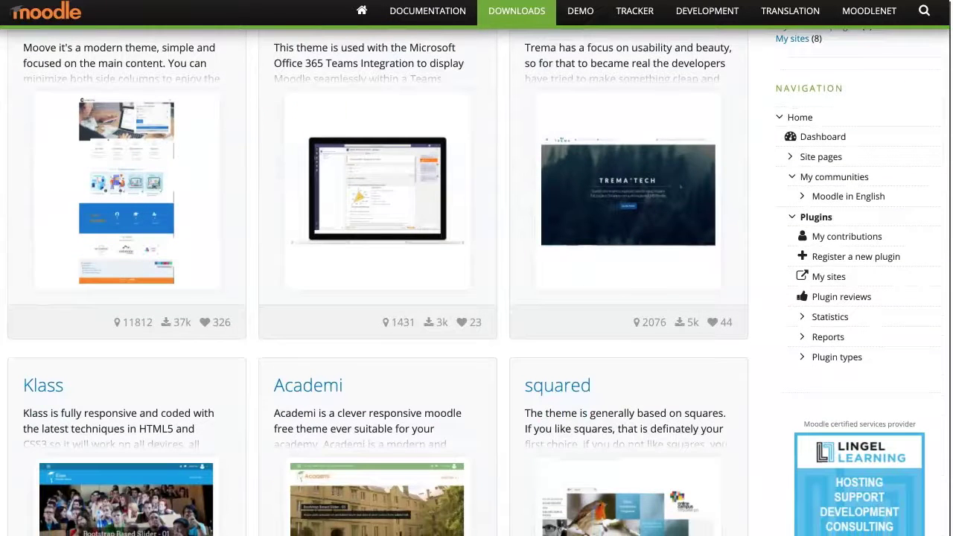
{"action": "scroll", "coordinate": [308, 329], "scroll_direction": "down", "scroll_amount": 2}
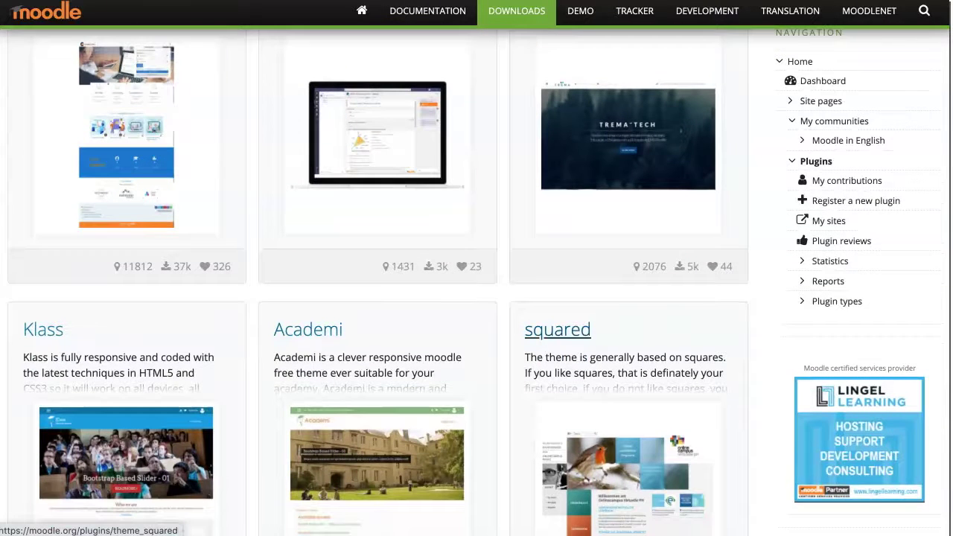
{"action": "scroll", "coordinate": [557, 329], "scroll_direction": "down", "scroll_amount": 1}
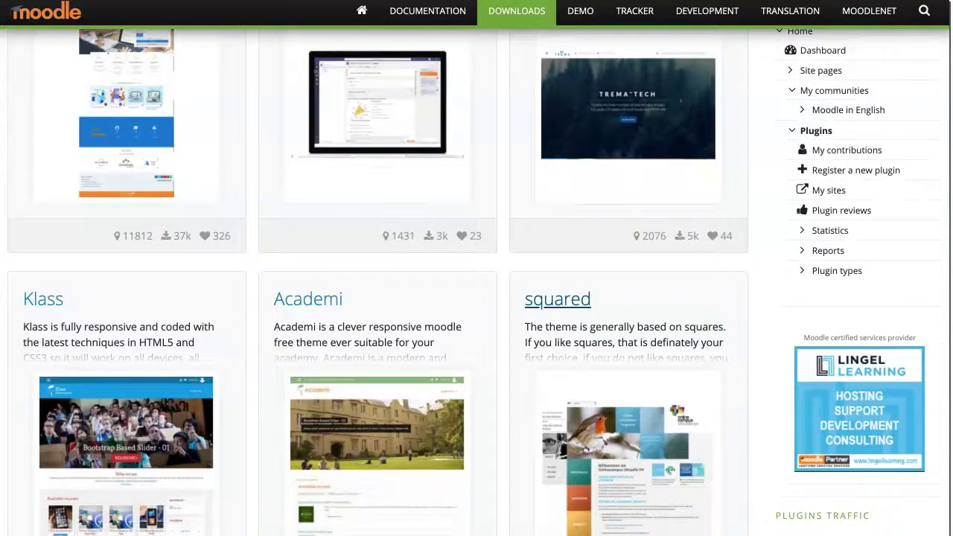
{"action": "scroll", "coordinate": [558, 312], "scroll_direction": "down", "scroll_amount": 1}
{"action": "scroll", "coordinate": [376, 149], "scroll_direction": "down", "scroll_amount": 5}
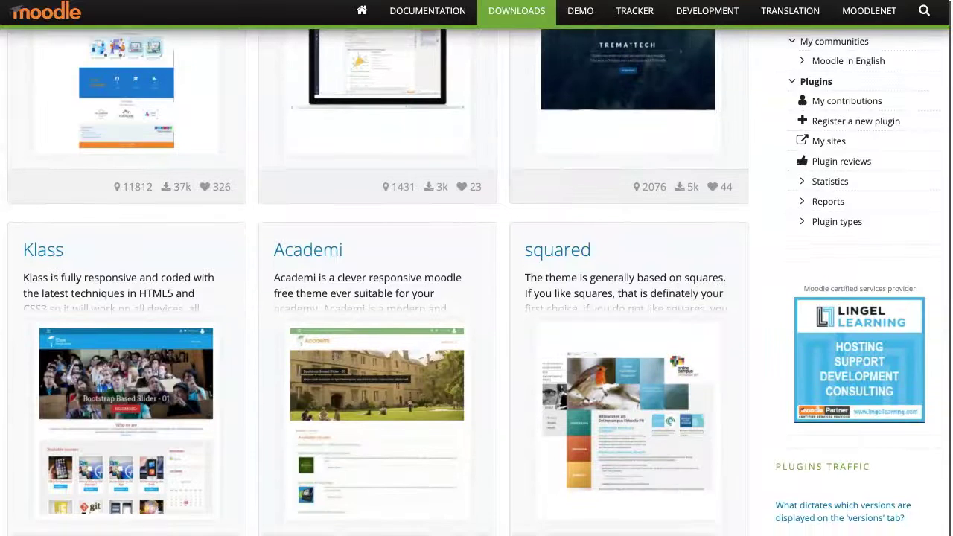
{"action": "scroll", "coordinate": [376, 149], "scroll_direction": "down", "scroll_amount": 1}
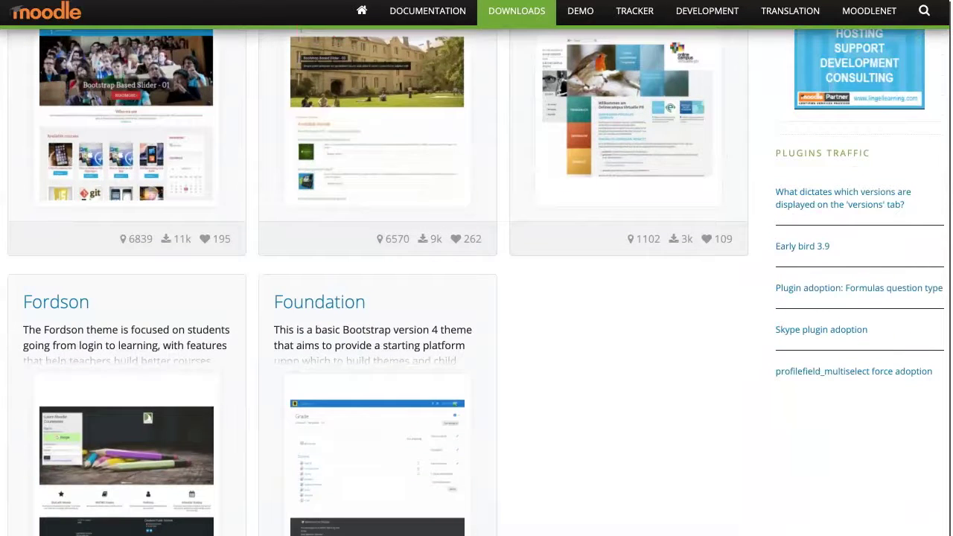
{"action": "left_click", "coordinate": [319, 302]}
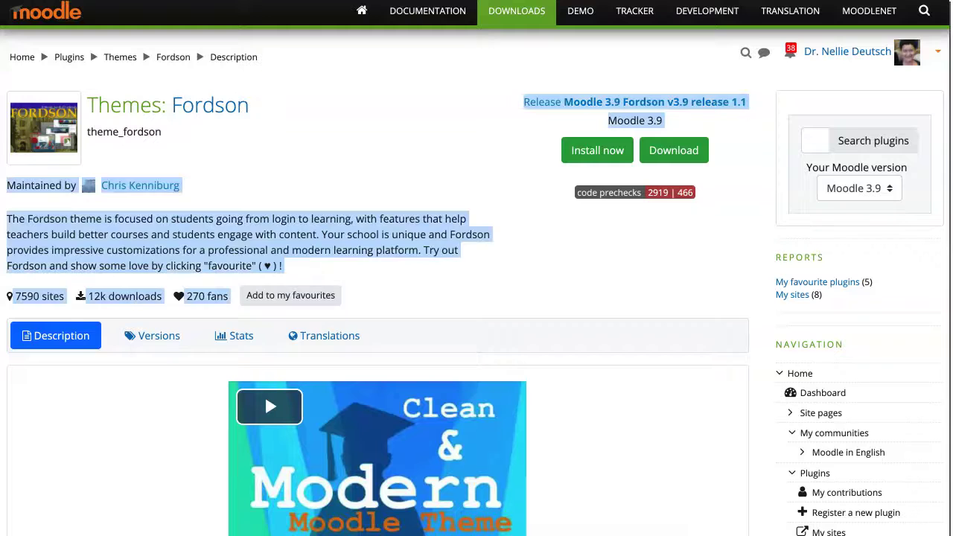
{"action": "left_click", "coordinate": [673, 150]}
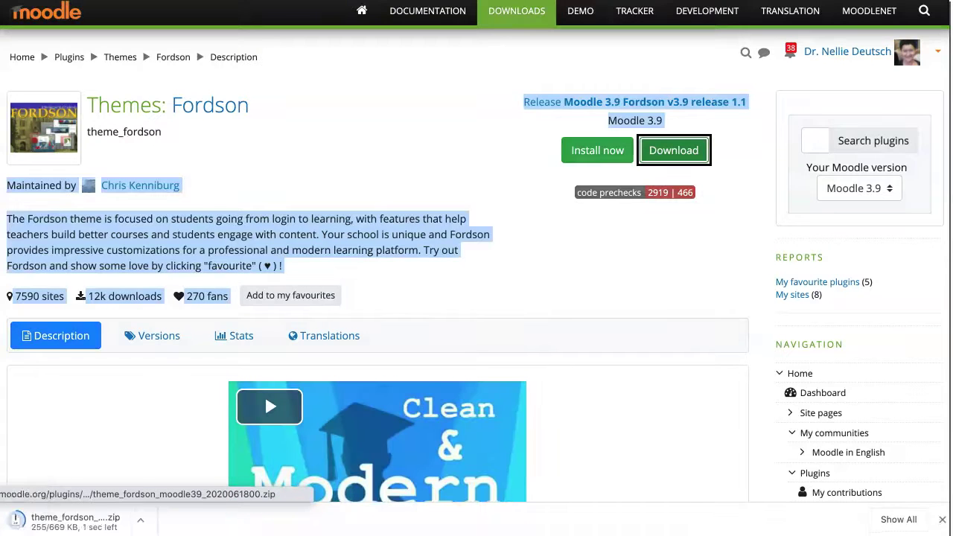
Request installation of the Fordson theme on the Free Online Courses site, confirm it and continue past validation.
{"action": "left_click", "coordinate": [597, 150]}
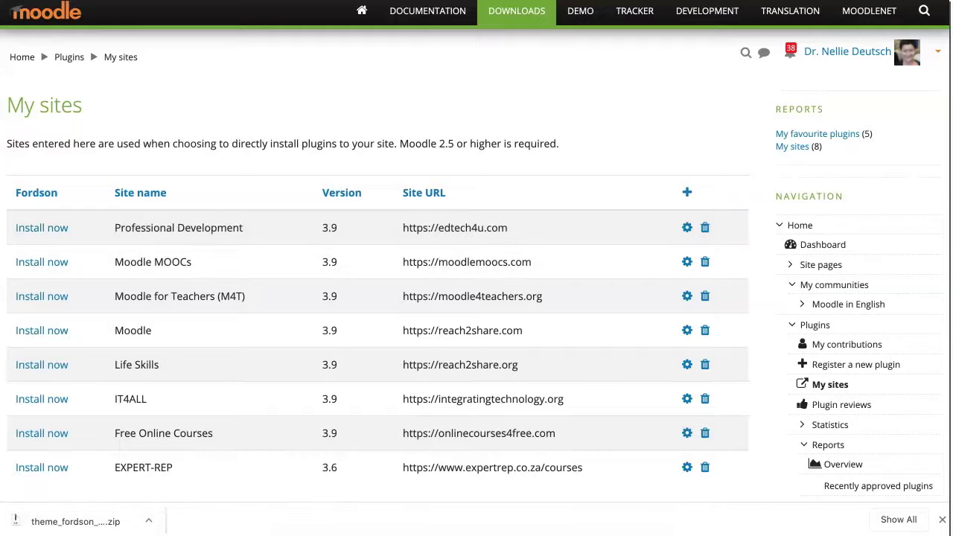
{"action": "scroll", "coordinate": [372, 312], "scroll_direction": "down", "scroll_amount": 2}
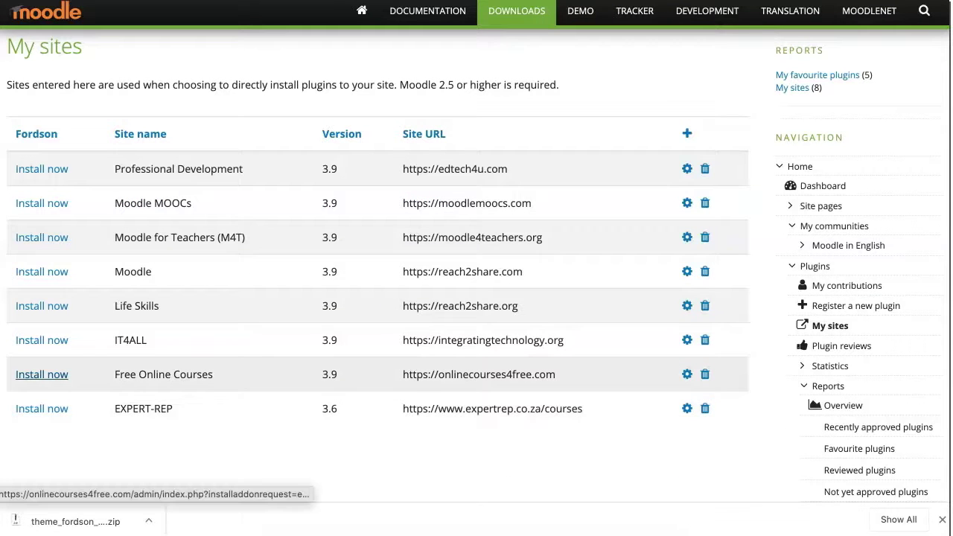
{"action": "left_click", "coordinate": [42, 374]}
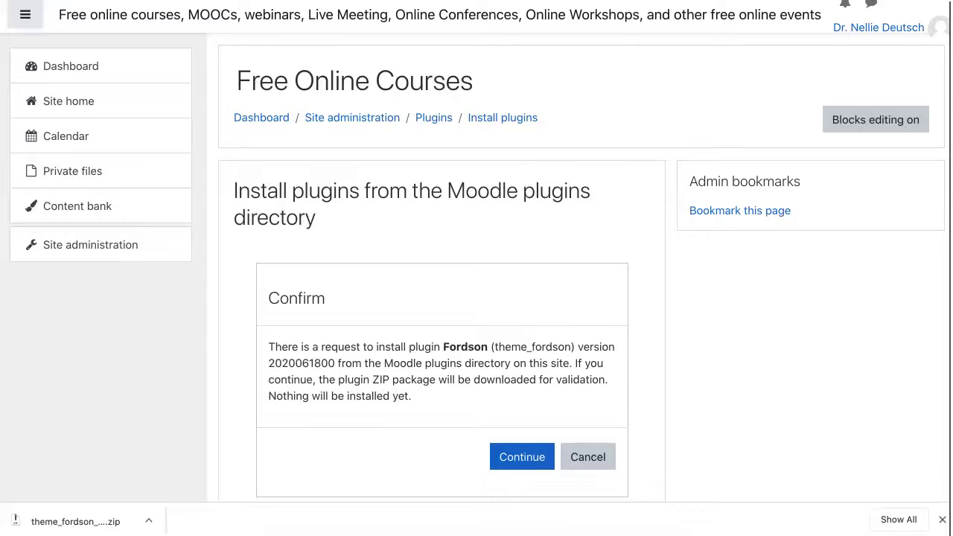
{"action": "left_click", "coordinate": [522, 456]}
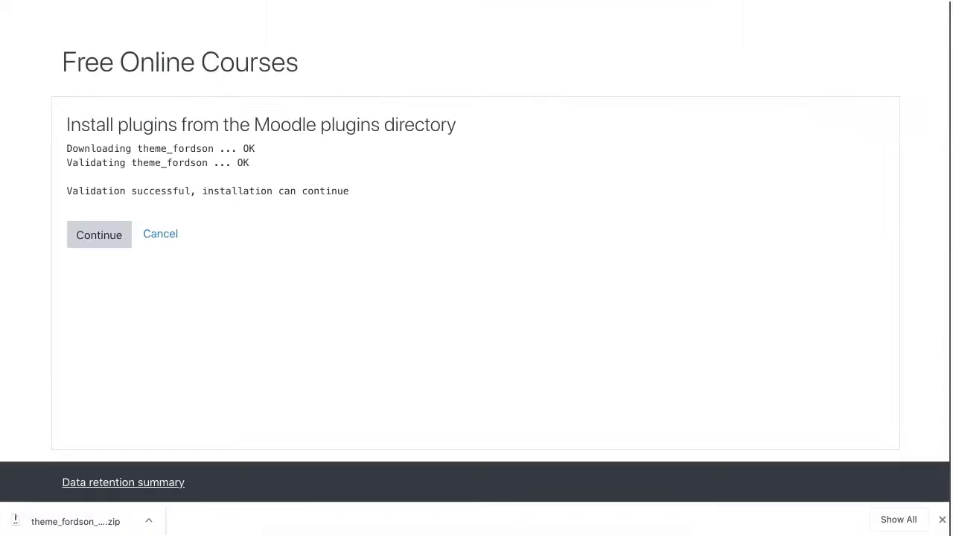
{"action": "left_click", "coordinate": [99, 235]}
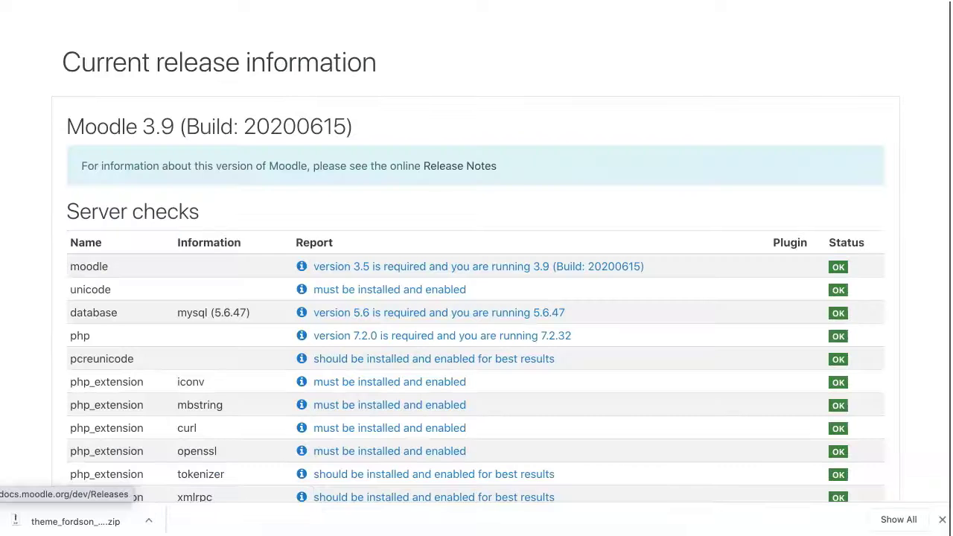
Continue past the server checks and upgrade the Moodle database to install Fordson, proceeding to its new settings.
{"action": "scroll", "coordinate": [476, 268], "scroll_direction": "down", "scroll_amount": 15}
{"action": "scroll", "coordinate": [476, 268], "scroll_direction": "up", "scroll_amount": 1}
{"action": "left_click", "coordinate": [475, 420]}
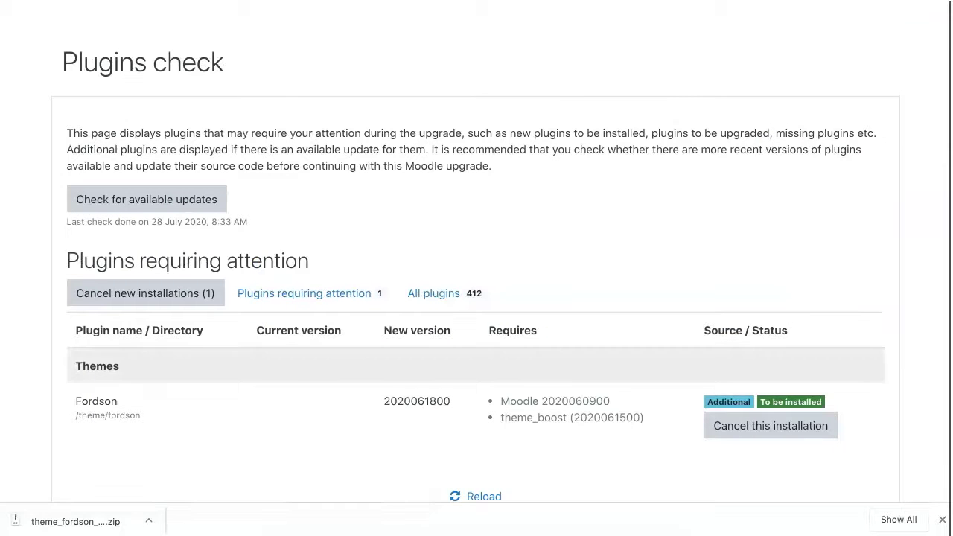
{"action": "scroll", "coordinate": [477, 268], "scroll_direction": "down", "scroll_amount": 3}
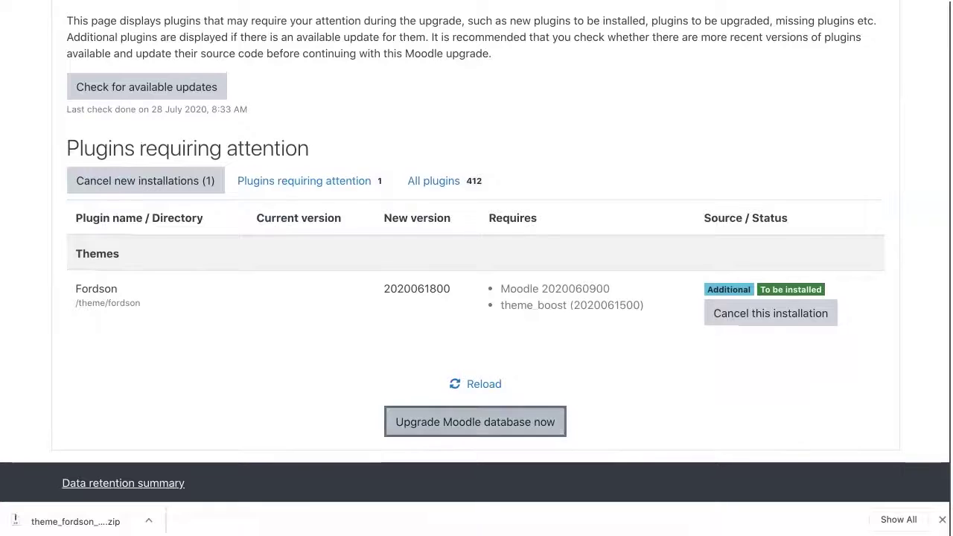
{"action": "left_click", "coordinate": [475, 419]}
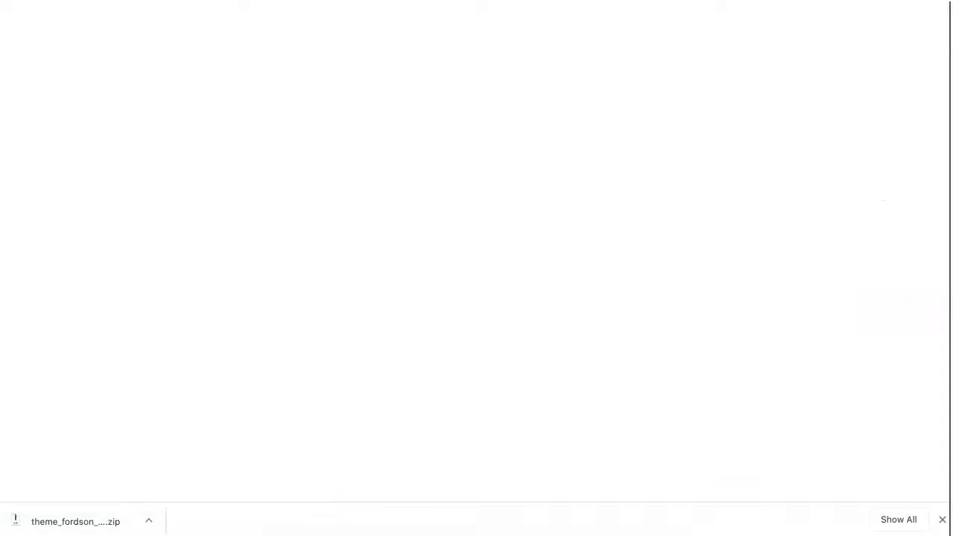
{"action": "left_click", "coordinate": [474, 217]}
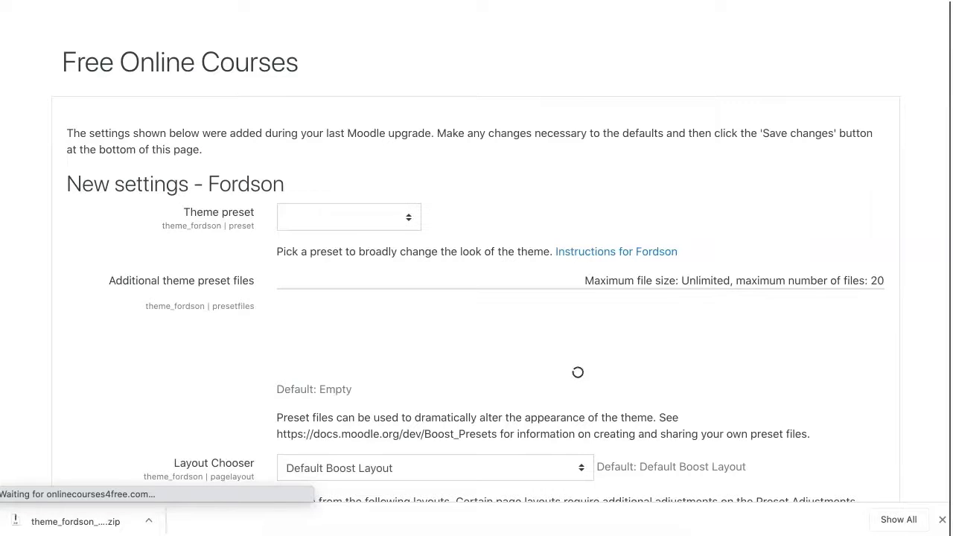
Set the Fordson theme preset to Boost.
{"action": "left_click", "coordinate": [349, 217]}
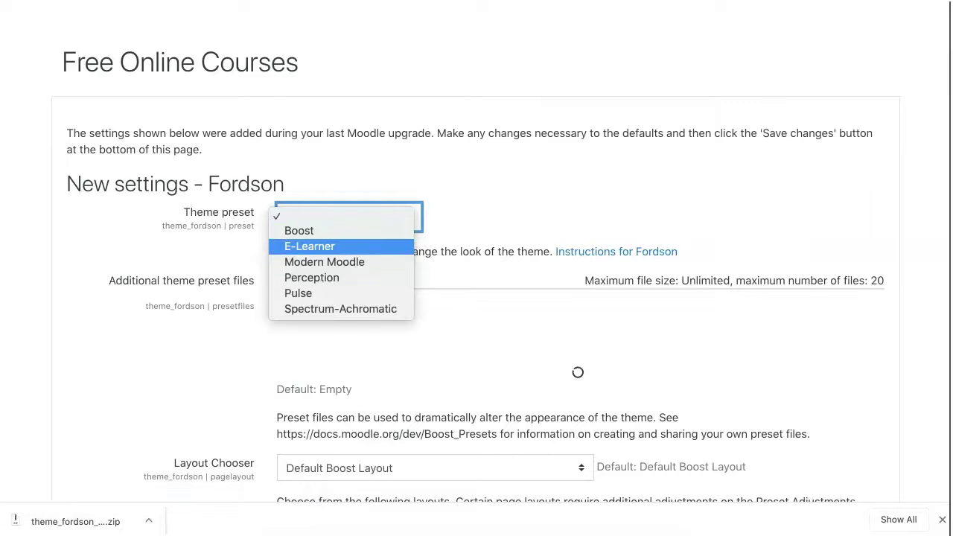
{"action": "key", "text": "Escape"}
{"action": "scroll", "coordinate": [476, 298], "scroll_direction": "down", "scroll_amount": 2}
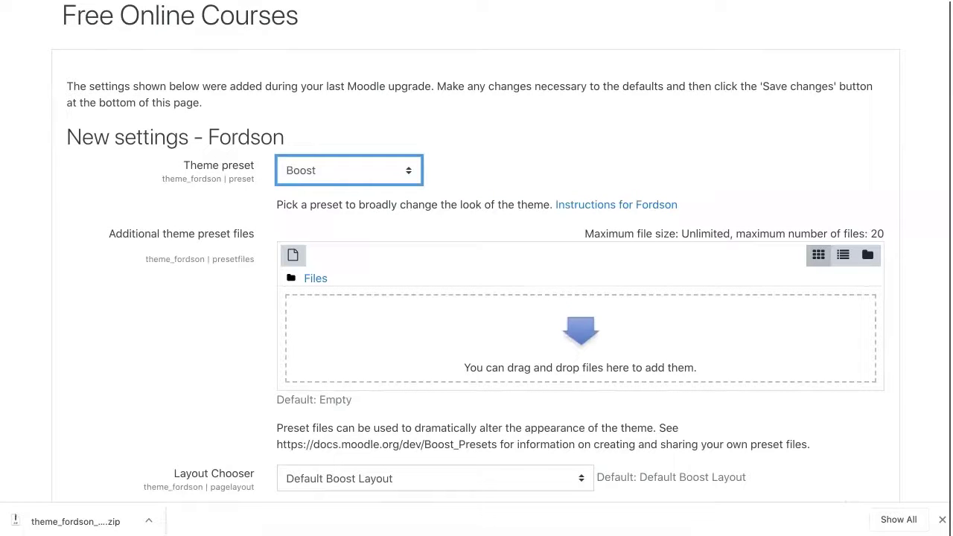
Review the Fordson layout, tile style, plugin integration, spacing, header image and block width settings.
{"action": "scroll", "coordinate": [476, 298], "scroll_direction": "down", "scroll_amount": 3}
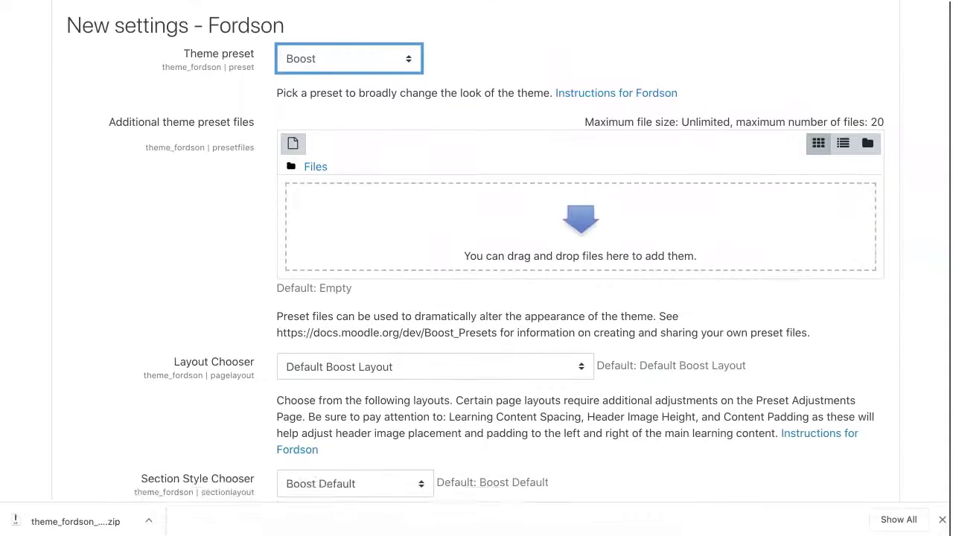
{"action": "scroll", "coordinate": [476, 298], "scroll_direction": "down", "scroll_amount": 3}
{"action": "scroll", "coordinate": [476, 298], "scroll_direction": "down", "scroll_amount": 3}
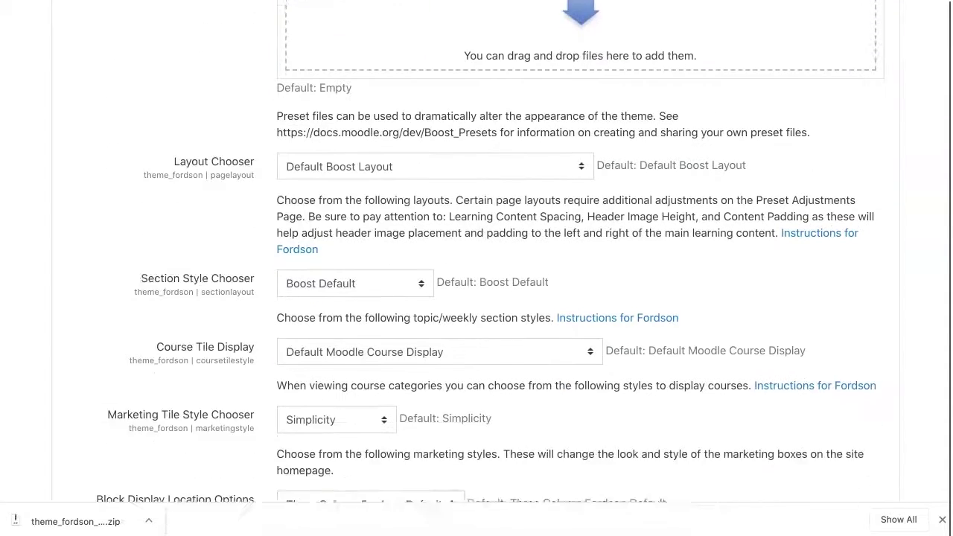
{"action": "scroll", "coordinate": [476, 297], "scroll_direction": "down", "scroll_amount": 10}
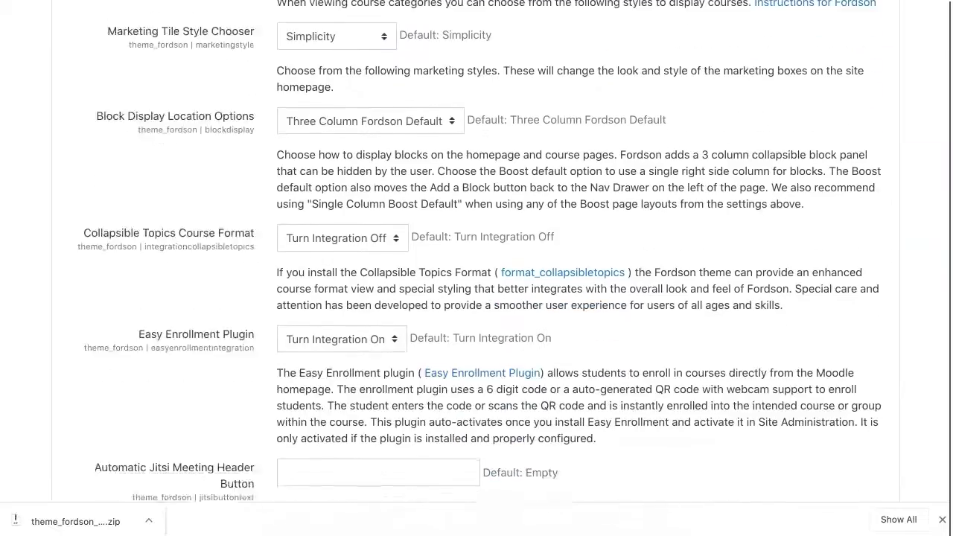
{"action": "scroll", "coordinate": [476, 252], "scroll_direction": "down", "scroll_amount": 13}
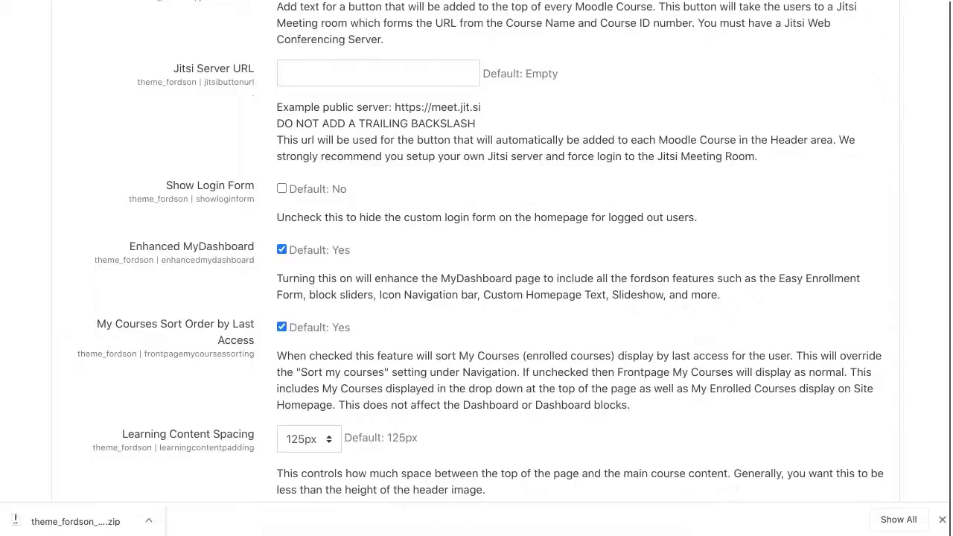
{"action": "scroll", "coordinate": [476, 267], "scroll_direction": "up", "scroll_amount": 19}
{"action": "scroll", "coordinate": [477, 268], "scroll_direction": "down", "scroll_amount": 20}
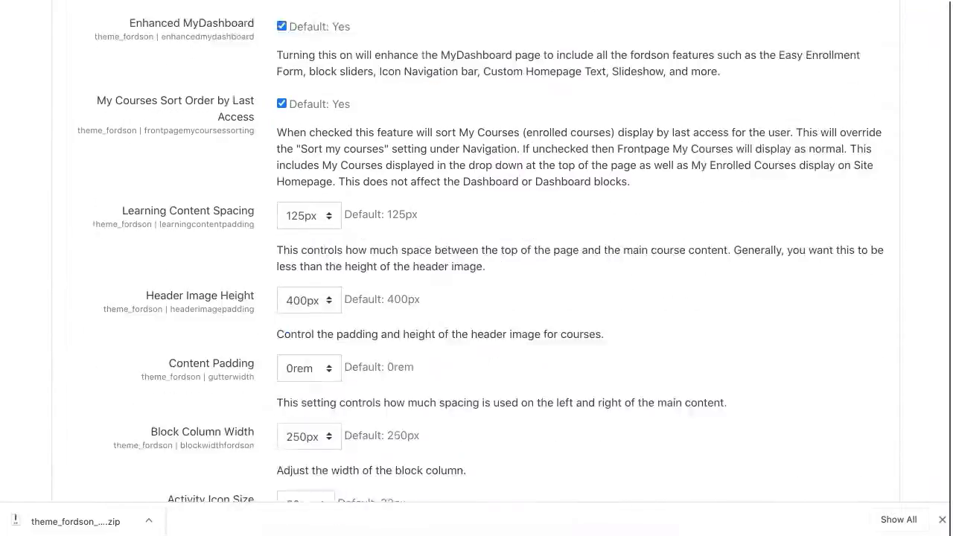
{"action": "scroll", "coordinate": [477, 251], "scroll_direction": "down", "scroll_amount": 2}
{"action": "scroll", "coordinate": [476, 251], "scroll_direction": "down", "scroll_amount": 3}
{"action": "scroll", "coordinate": [476, 251], "scroll_direction": "up", "scroll_amount": 2}
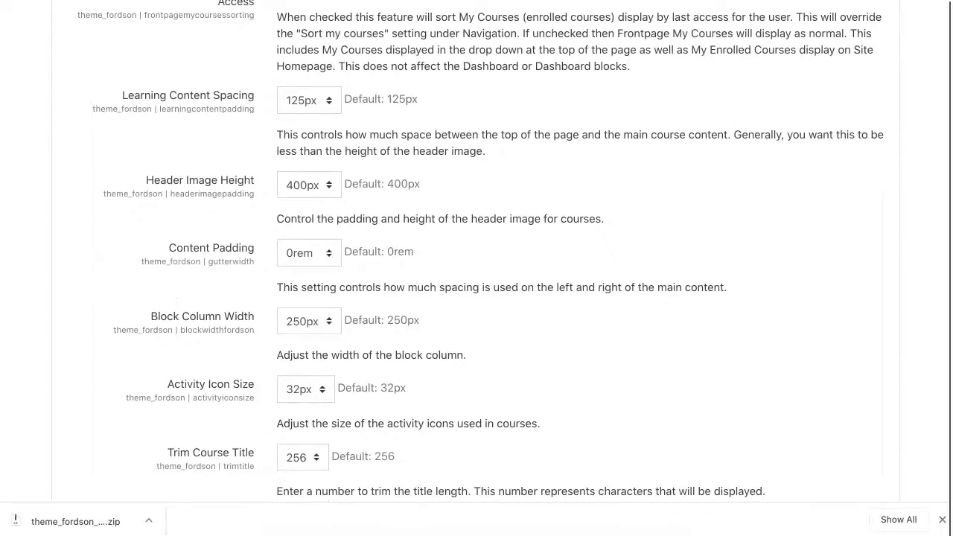
Set the Fordson theme's Brand Primary colour to #B70036.
{"action": "scroll", "coordinate": [476, 251], "scroll_direction": "down", "scroll_amount": 20}
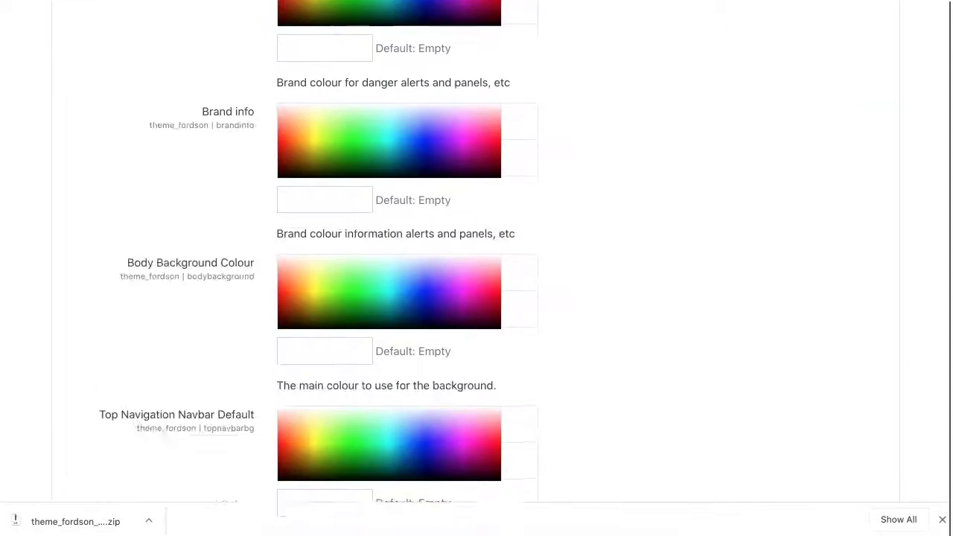
{"action": "scroll", "coordinate": [476, 268], "scroll_direction": "down", "scroll_amount": 3}
{"action": "scroll", "coordinate": [476, 268], "scroll_direction": "up", "scroll_amount": 20}
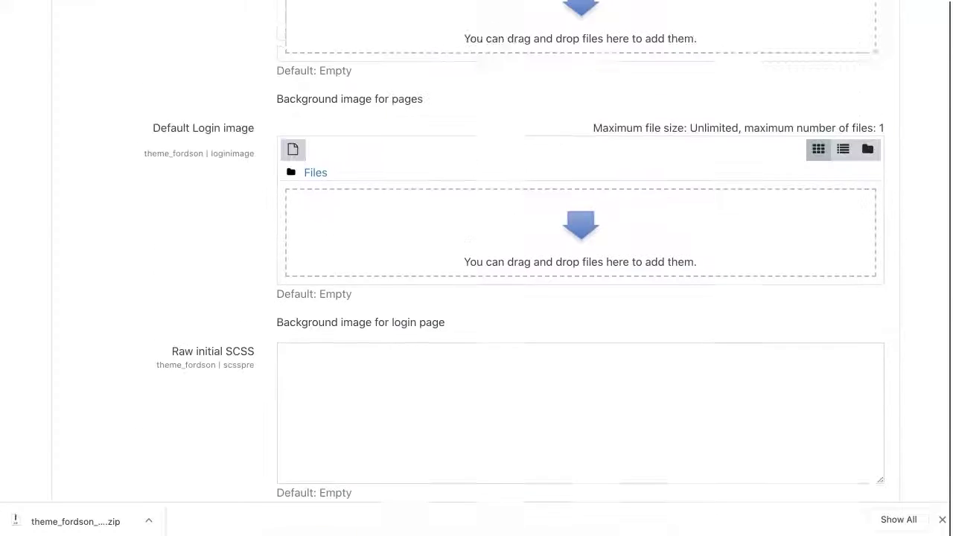
{"action": "scroll", "coordinate": [476, 268], "scroll_direction": "down", "scroll_amount": 6}
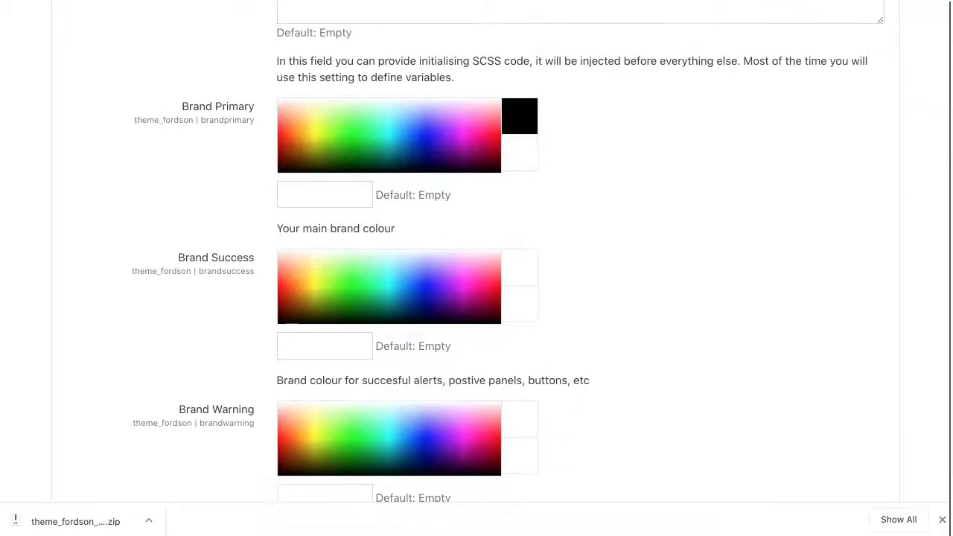
{"action": "scroll", "coordinate": [476, 267], "scroll_direction": "up", "scroll_amount": 3}
{"action": "scroll", "coordinate": [477, 268], "scroll_direction": "down", "scroll_amount": 1}
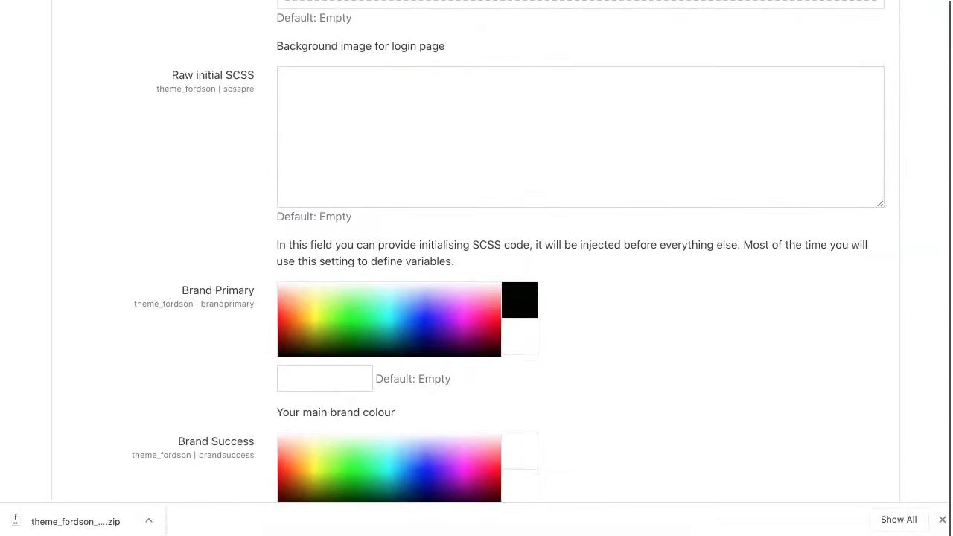
{"action": "scroll", "coordinate": [476, 268], "scroll_direction": "down", "scroll_amount": 1}
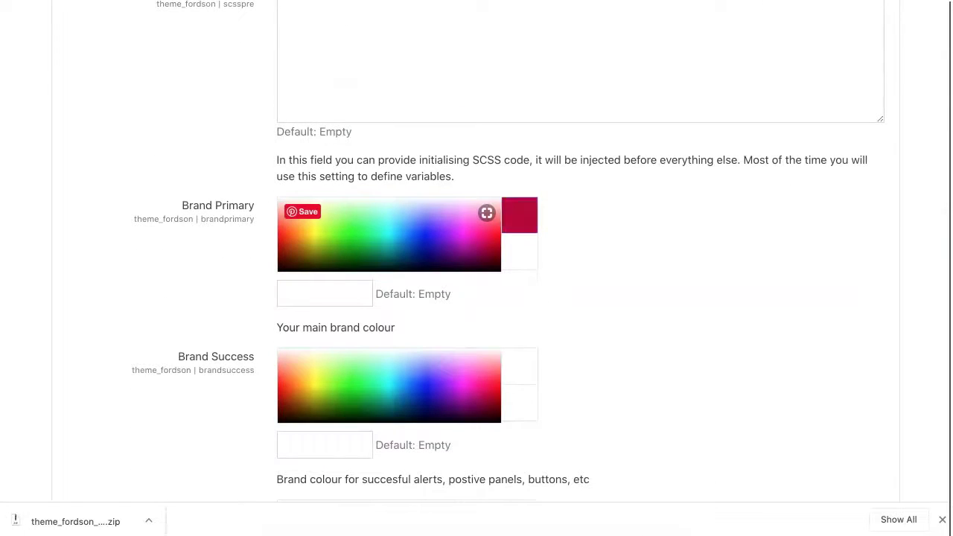
{"action": "scroll", "coordinate": [476, 267], "scroll_direction": "down", "scroll_amount": 16}
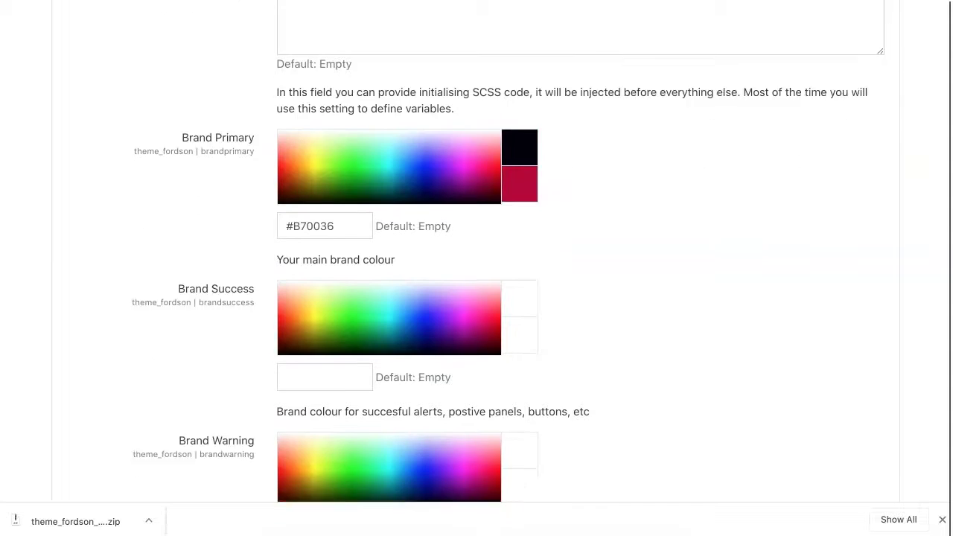
Examine the Fordson homepage textbox, course management, marketing tile and icon navigation link settings.
{"action": "scroll", "coordinate": [477, 268], "scroll_direction": "down", "scroll_amount": 12}
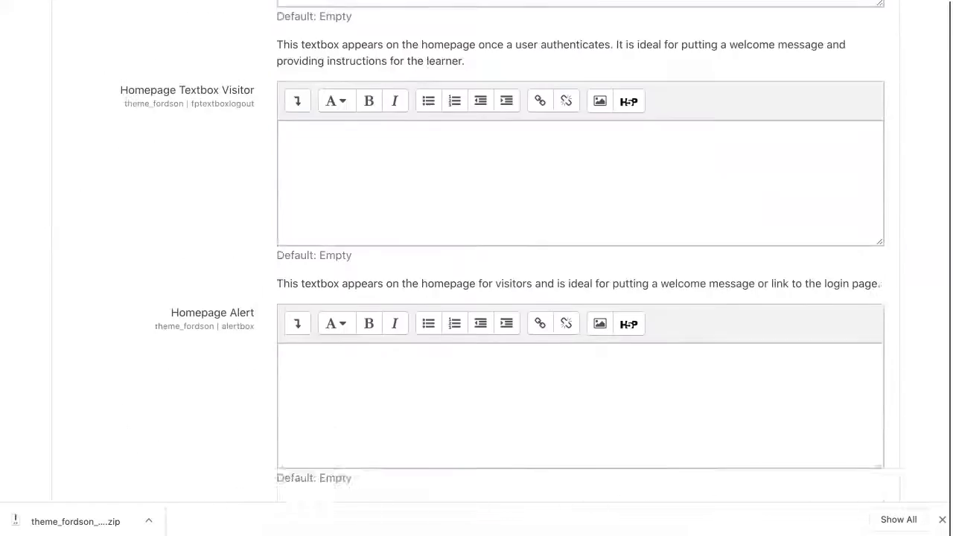
{"action": "scroll", "coordinate": [476, 268], "scroll_direction": "down", "scroll_amount": 1}
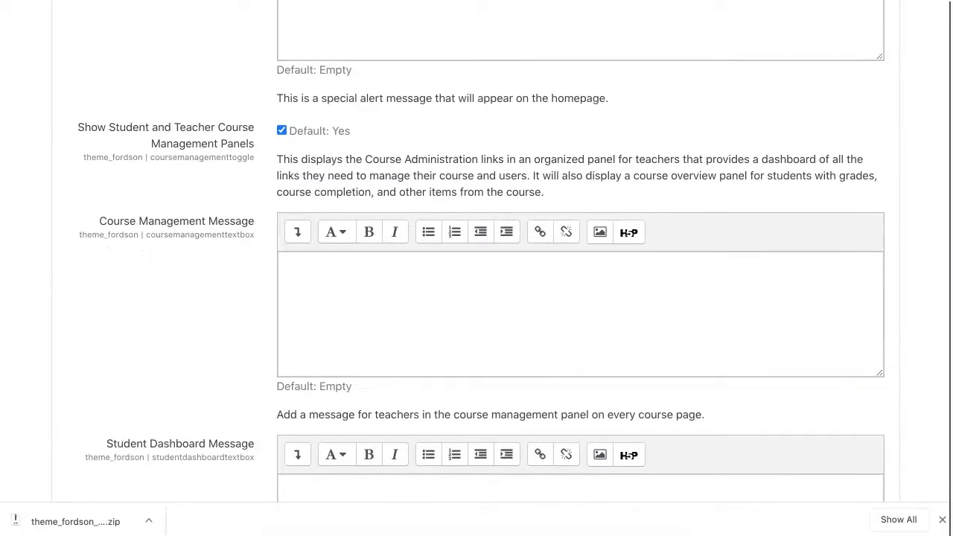
{"action": "scroll", "coordinate": [477, 268], "scroll_direction": "down", "scroll_amount": 20}
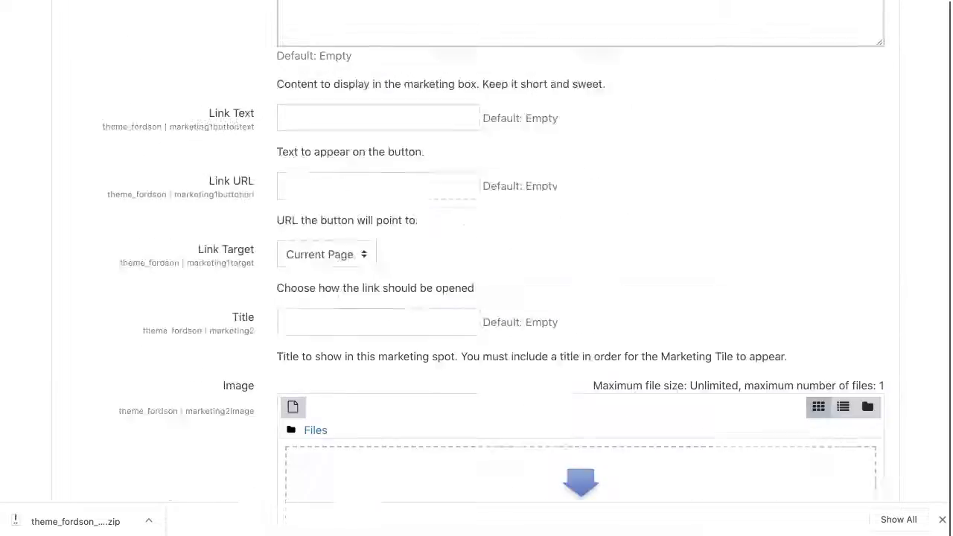
{"action": "scroll", "coordinate": [476, 268], "scroll_direction": "down", "scroll_amount": 20}
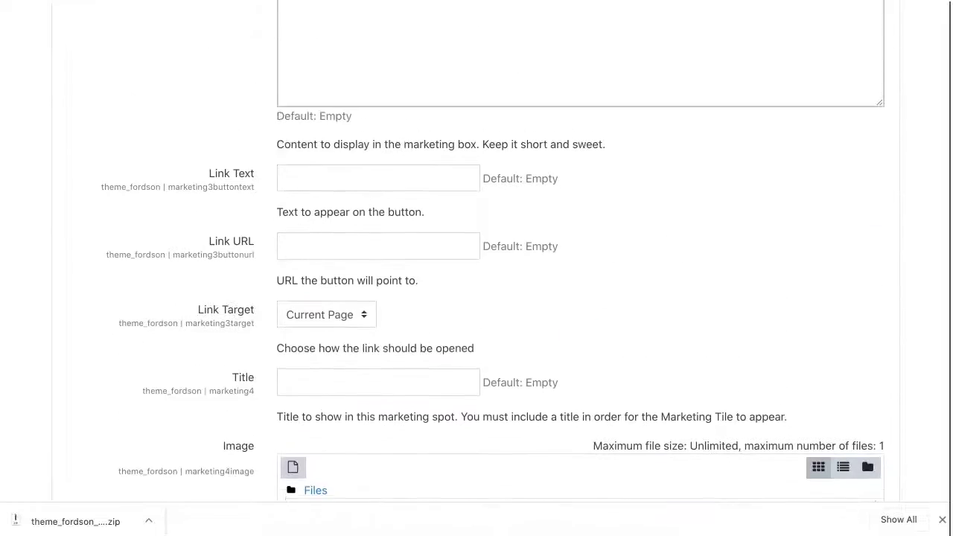
{"action": "scroll", "coordinate": [476, 267], "scroll_direction": "up", "scroll_amount": 15}
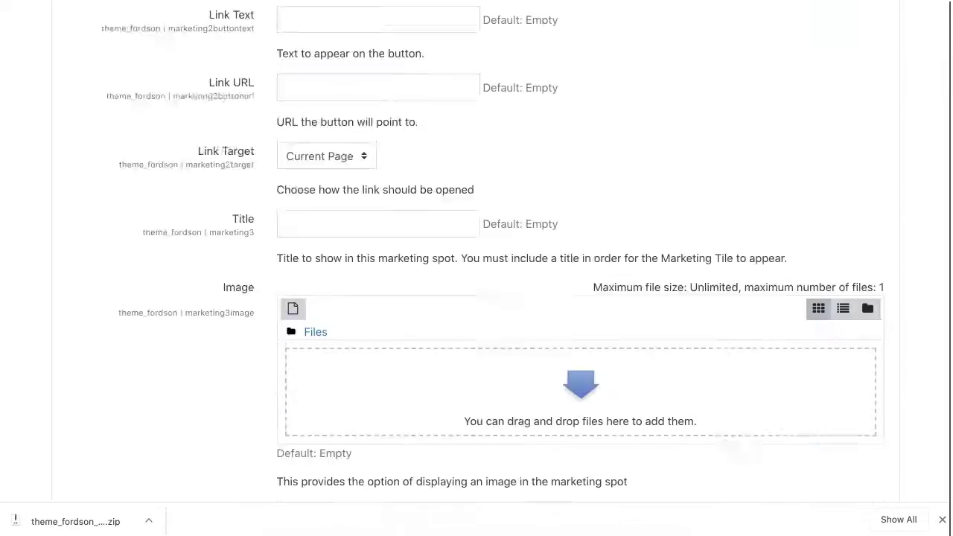
{"action": "scroll", "coordinate": [477, 268], "scroll_direction": "up", "scroll_amount": 6}
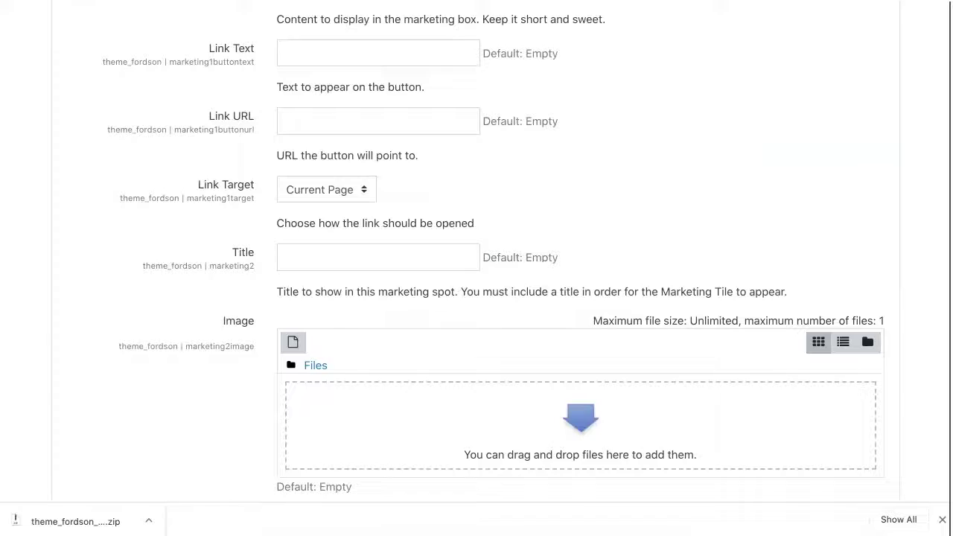
{"action": "scroll", "coordinate": [476, 268], "scroll_direction": "up", "scroll_amount": 10}
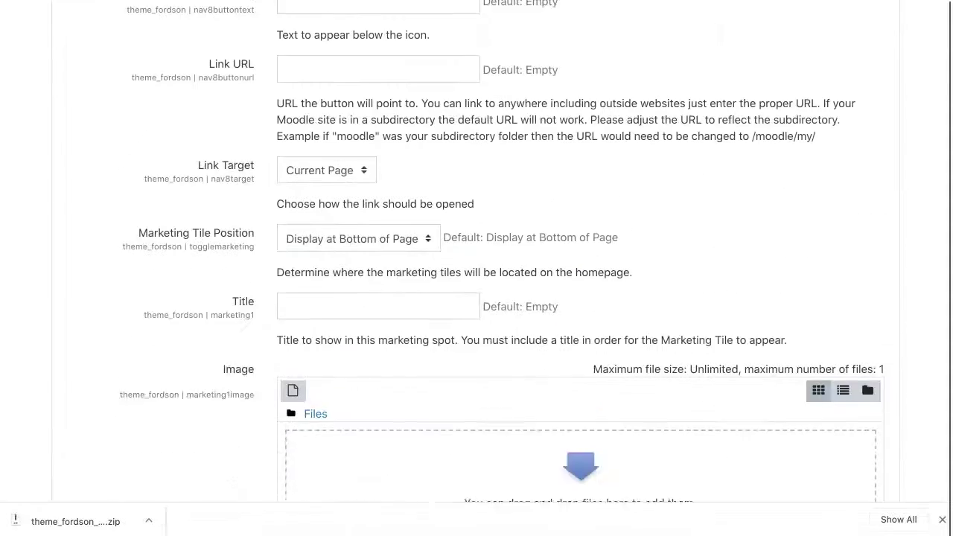
{"action": "scroll", "coordinate": [477, 268], "scroll_direction": "up", "scroll_amount": 10}
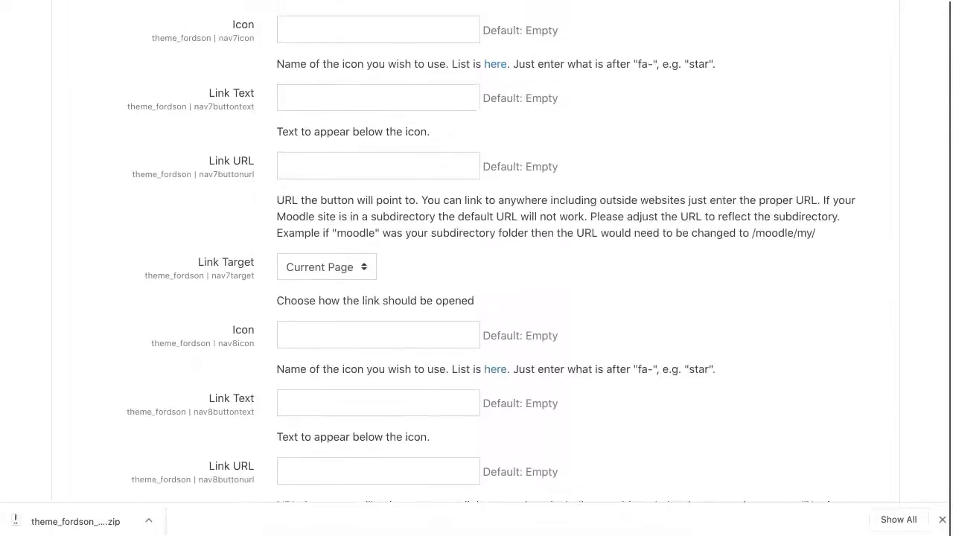
{"action": "scroll", "coordinate": [476, 268], "scroll_direction": "up", "scroll_amount": 10}
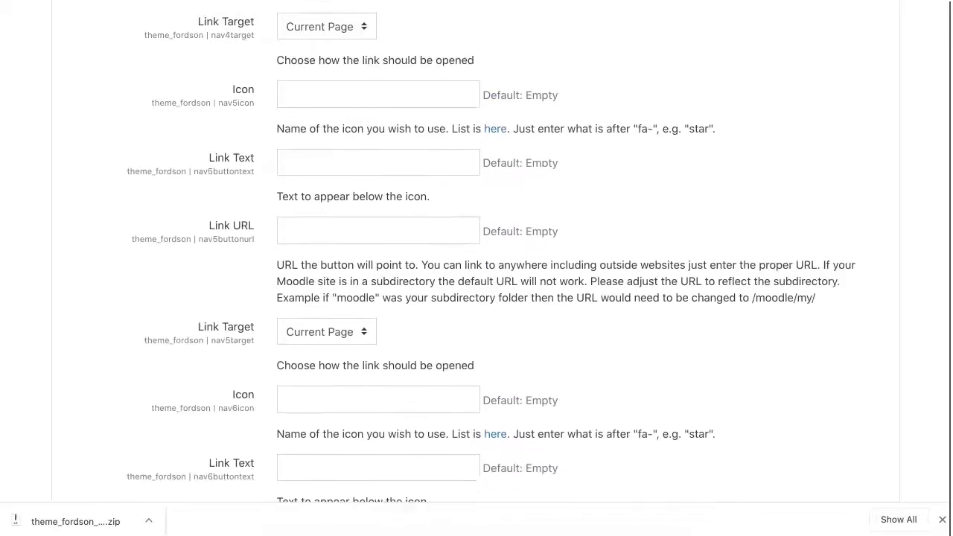
{"action": "scroll", "coordinate": [477, 268], "scroll_direction": "up", "scroll_amount": 8}
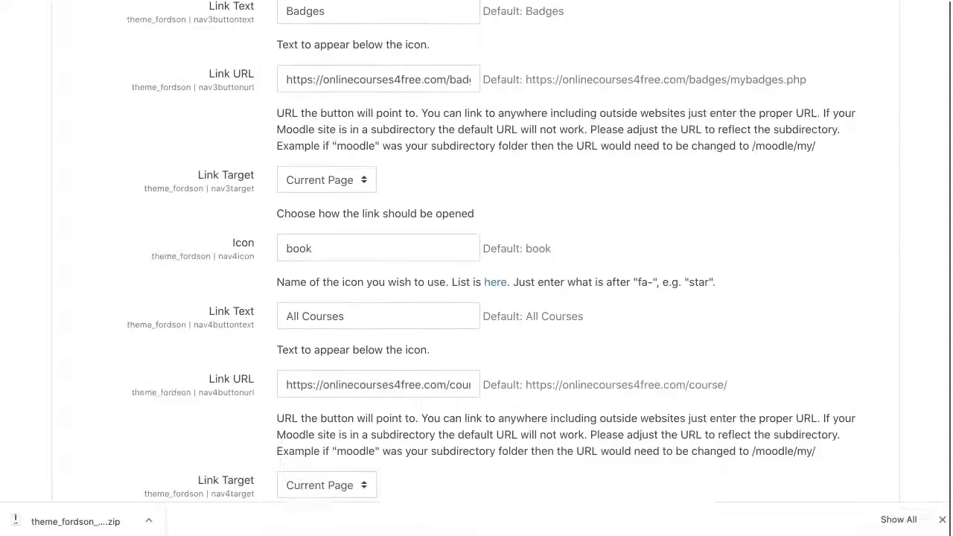
{"action": "scroll", "coordinate": [476, 268], "scroll_direction": "up", "scroll_amount": 8}
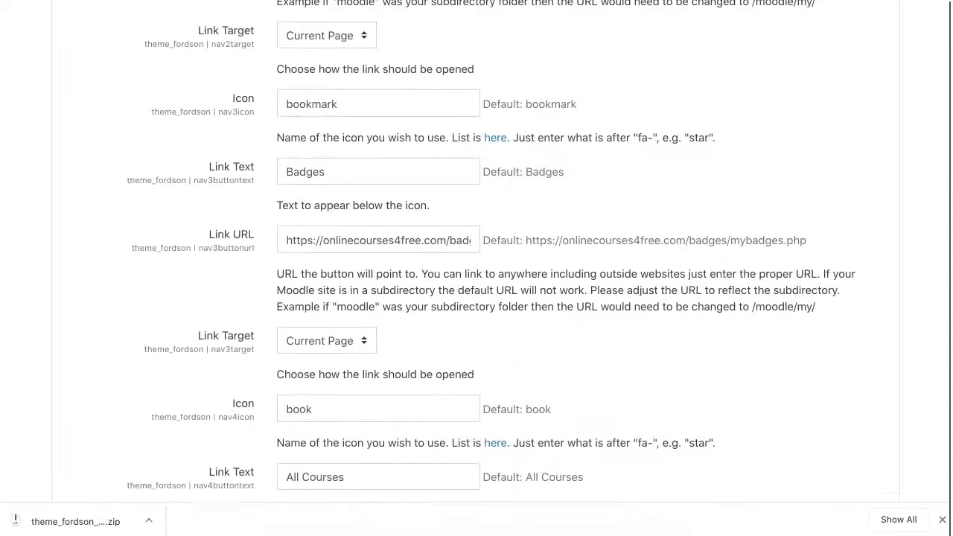
{"action": "scroll", "coordinate": [476, 267], "scroll_direction": "up", "scroll_amount": 15}
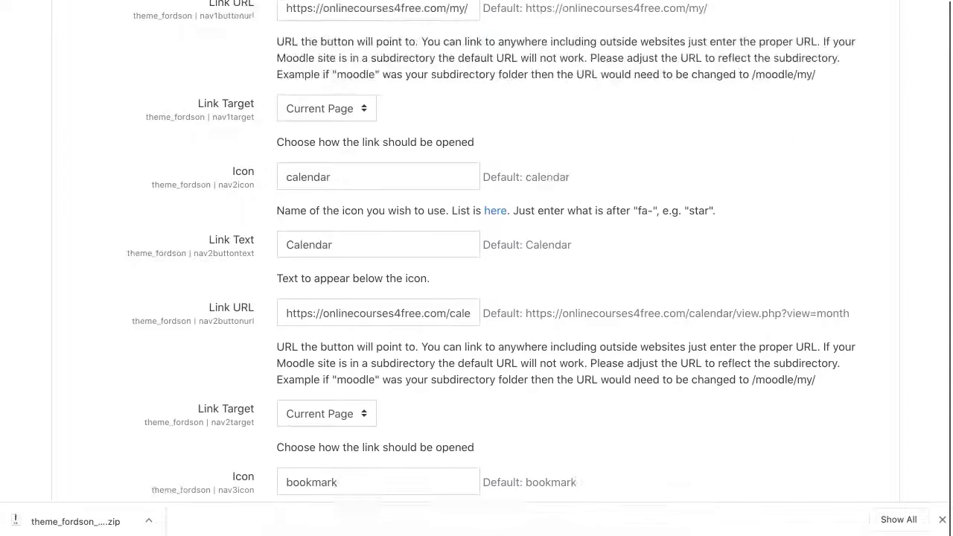
Save the new Fordson theme settings and wait for the site's notifications page to load.
{"action": "scroll", "coordinate": [476, 268], "scroll_direction": "down", "scroll_amount": 20}
{"action": "scroll", "coordinate": [476, 268], "scroll_direction": "down", "scroll_amount": 20}
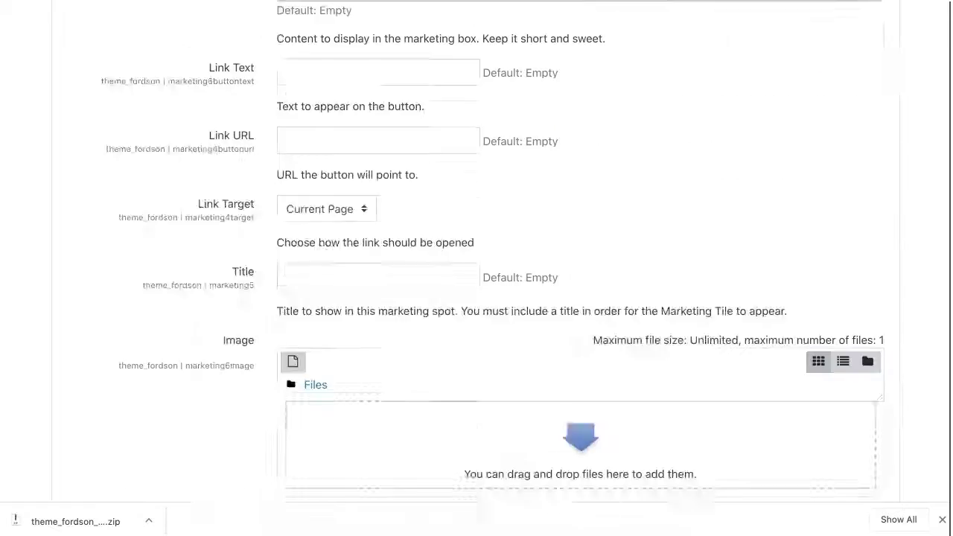
{"action": "scroll", "coordinate": [476, 268], "scroll_direction": "down", "scroll_amount": 20}
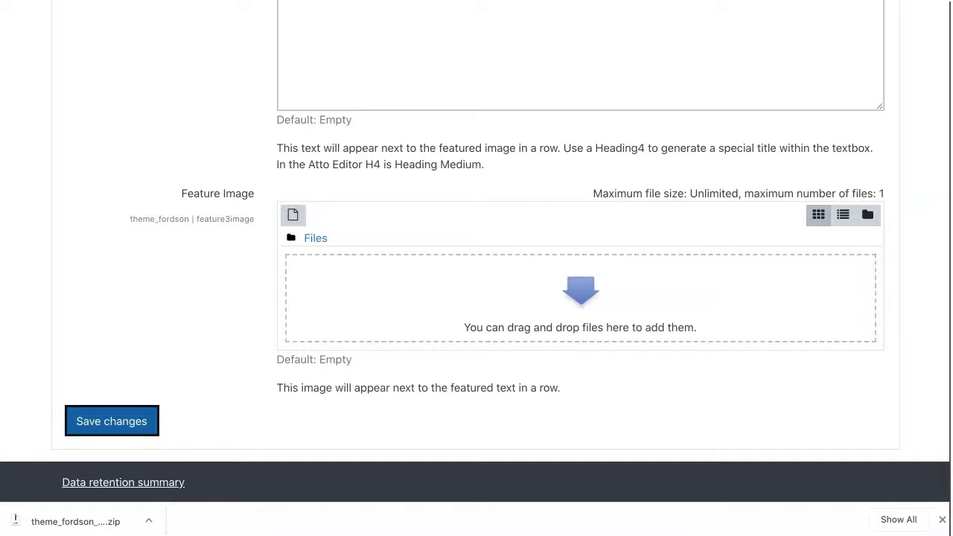
{"action": "key", "text": "Return"}
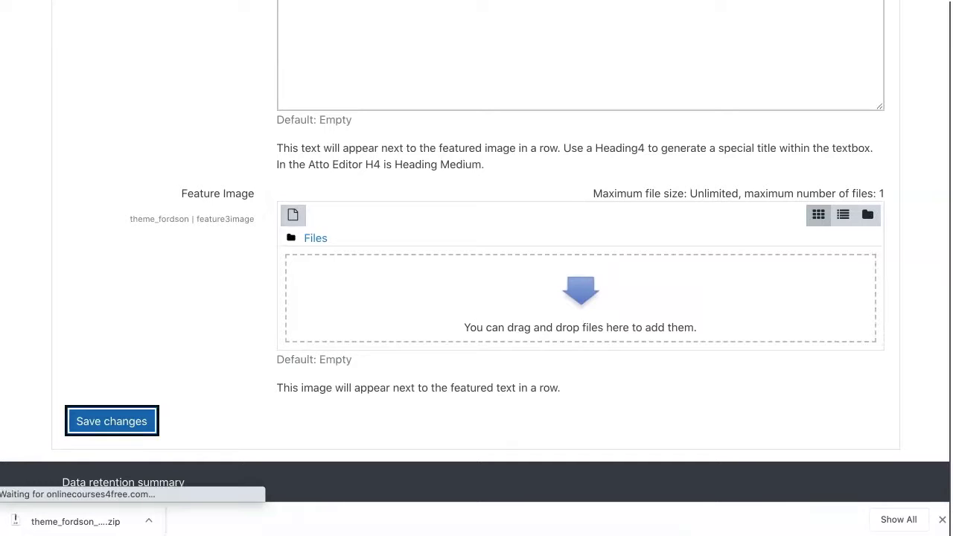
{"action": "scroll", "coordinate": [476, 268], "scroll_direction": "up", "scroll_amount": 2}
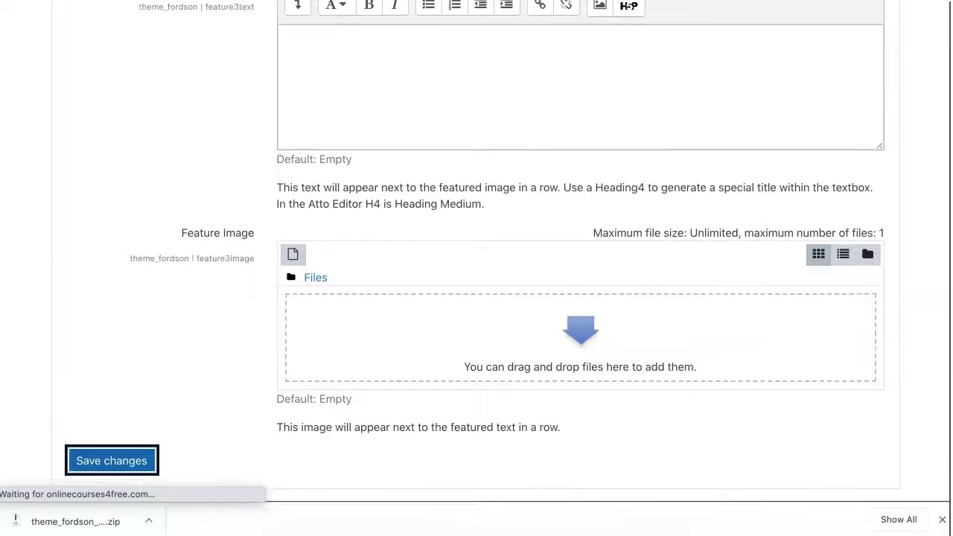
{"action": "scroll", "coordinate": [476, 268], "scroll_direction": "up", "scroll_amount": 4}
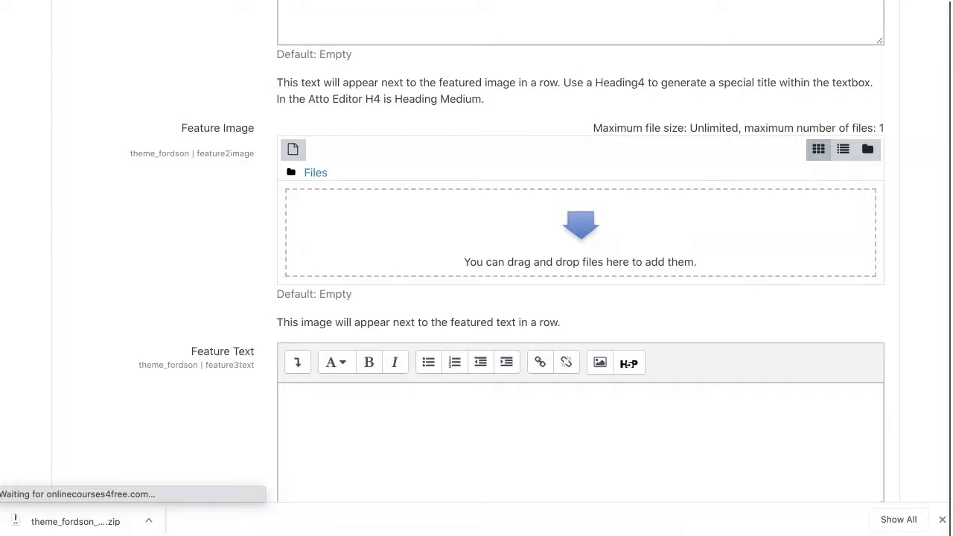
{"action": "scroll", "coordinate": [506, 253], "scroll_direction": "down", "scroll_amount": 5}
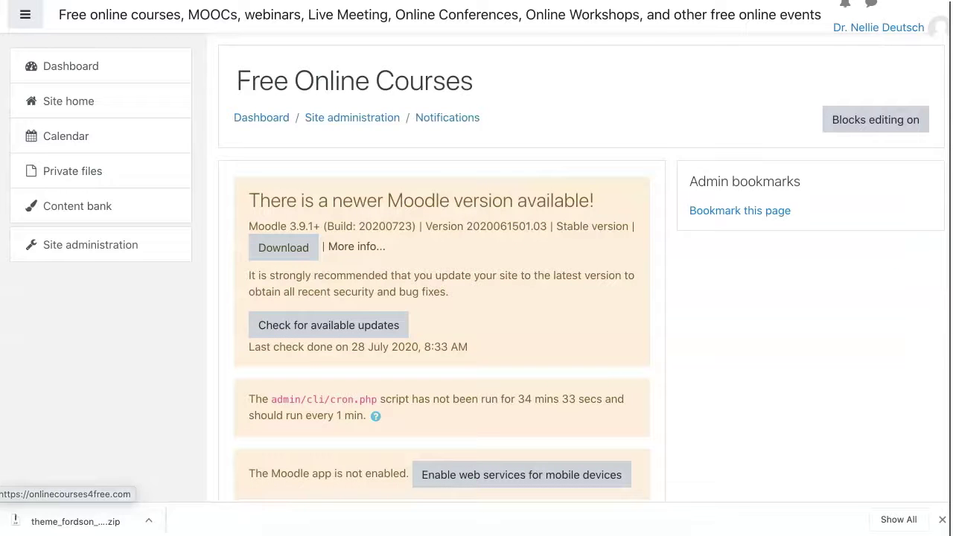
Enable web services for mobile devices from the site notifications and save the mobile settings.
{"action": "scroll", "coordinate": [298, 246], "scroll_direction": "down", "scroll_amount": 2}
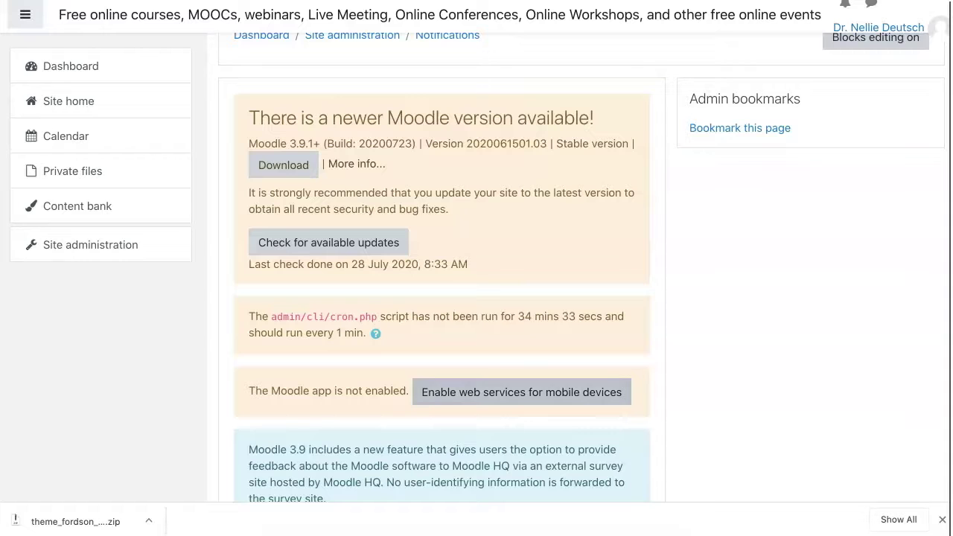
{"action": "left_click", "coordinate": [521, 391]}
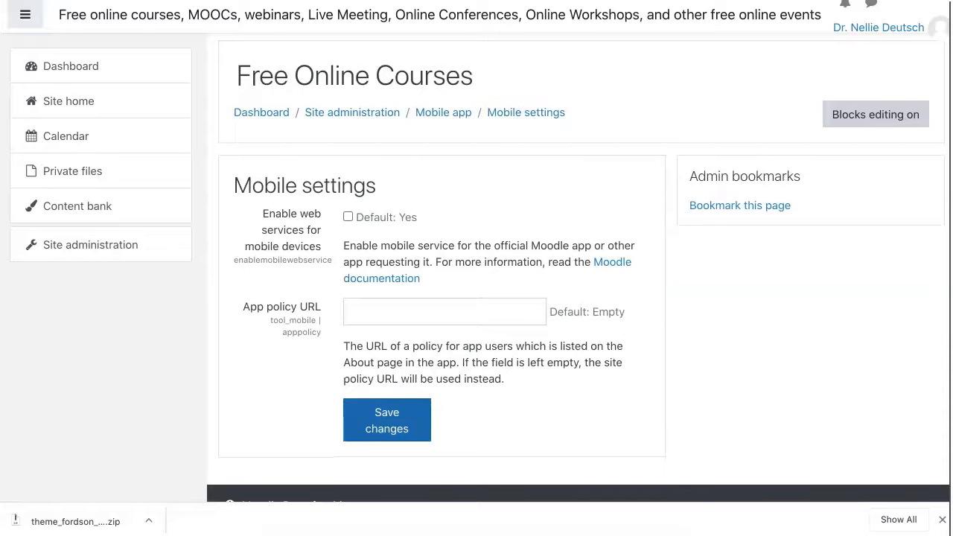
{"action": "left_click", "coordinate": [347, 219]}
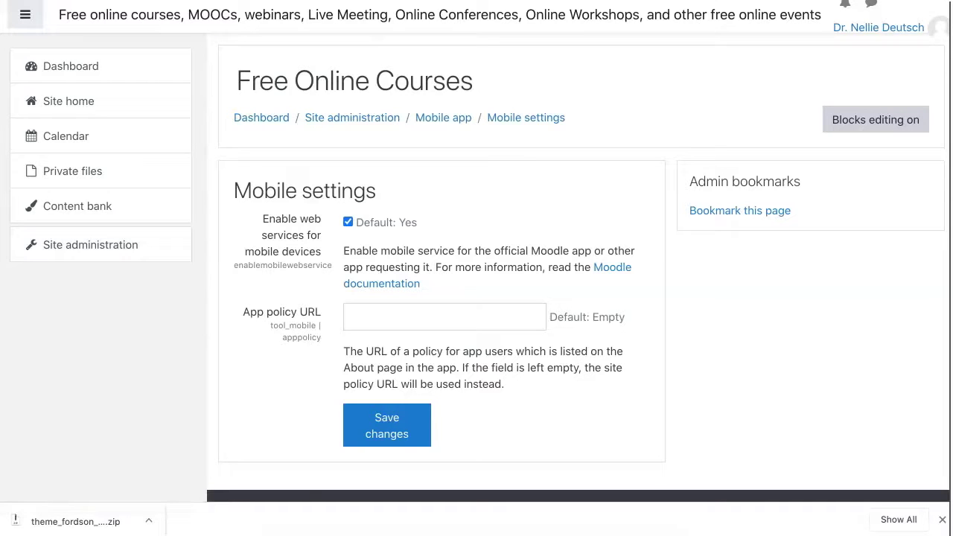
{"action": "left_click", "coordinate": [386, 425]}
Open the theme selector from the site administration's appearance settings.
{"action": "left_click", "coordinate": [90, 245]}
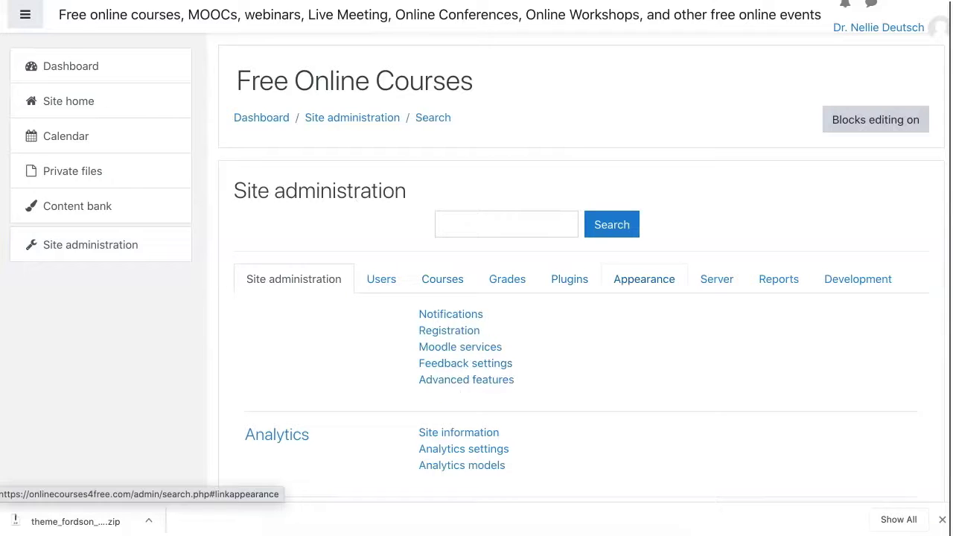
{"action": "left_click", "coordinate": [644, 279]}
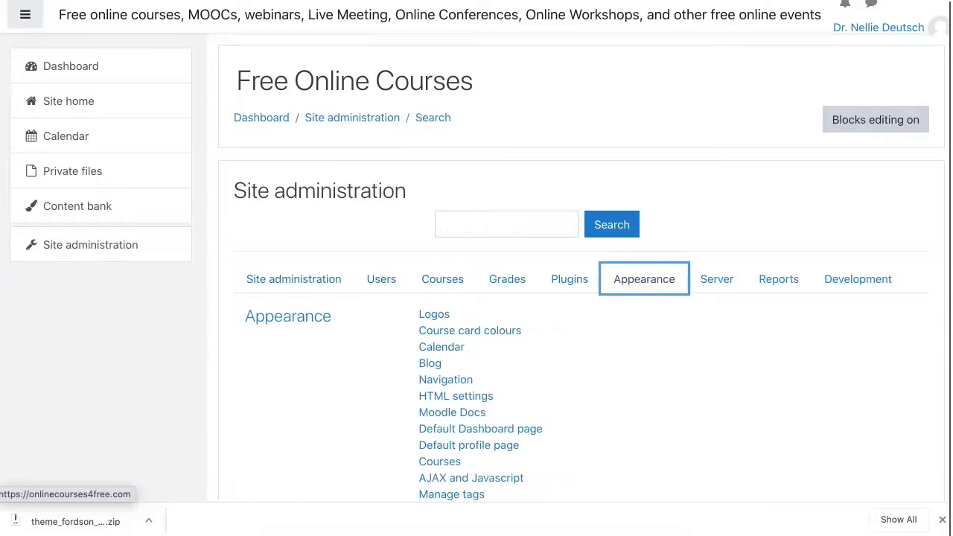
{"action": "scroll", "coordinate": [580, 297], "scroll_direction": "down", "scroll_amount": 3}
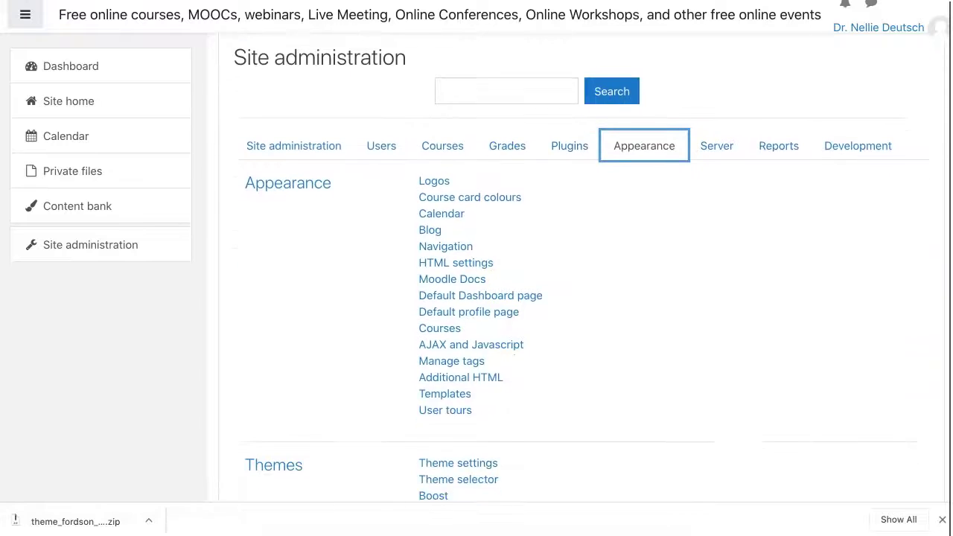
{"action": "scroll", "coordinate": [581, 298], "scroll_direction": "down", "scroll_amount": 1}
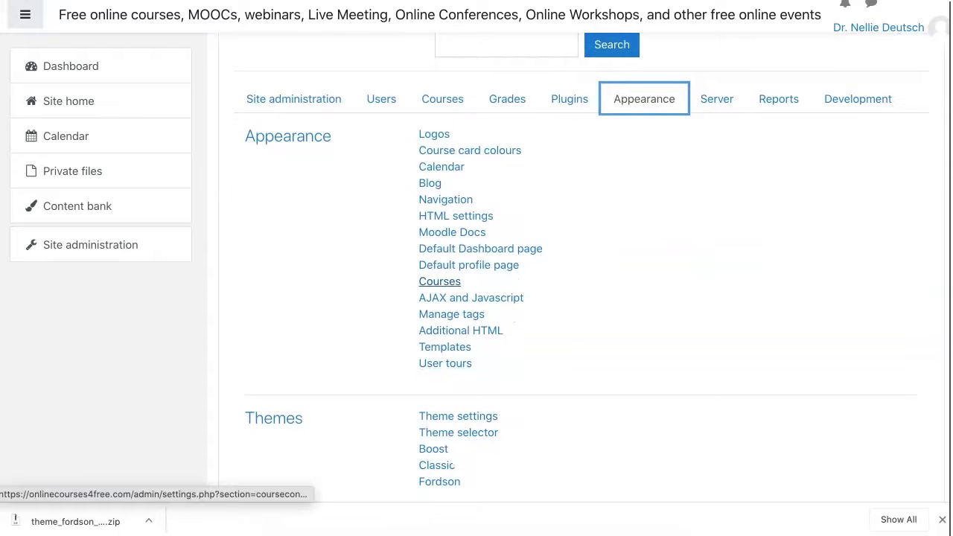
{"action": "scroll", "coordinate": [451, 313], "scroll_direction": "down", "scroll_amount": 1}
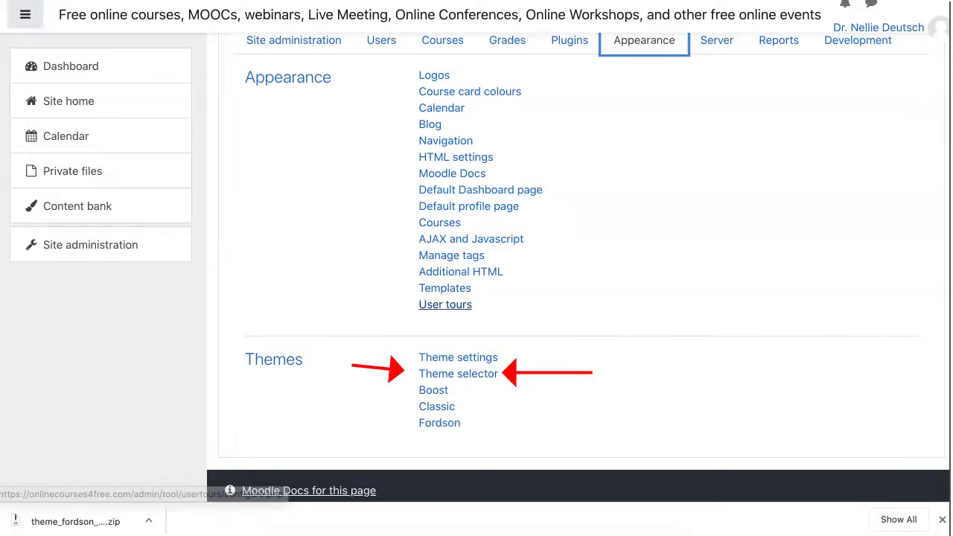
{"action": "left_click", "coordinate": [458, 373]}
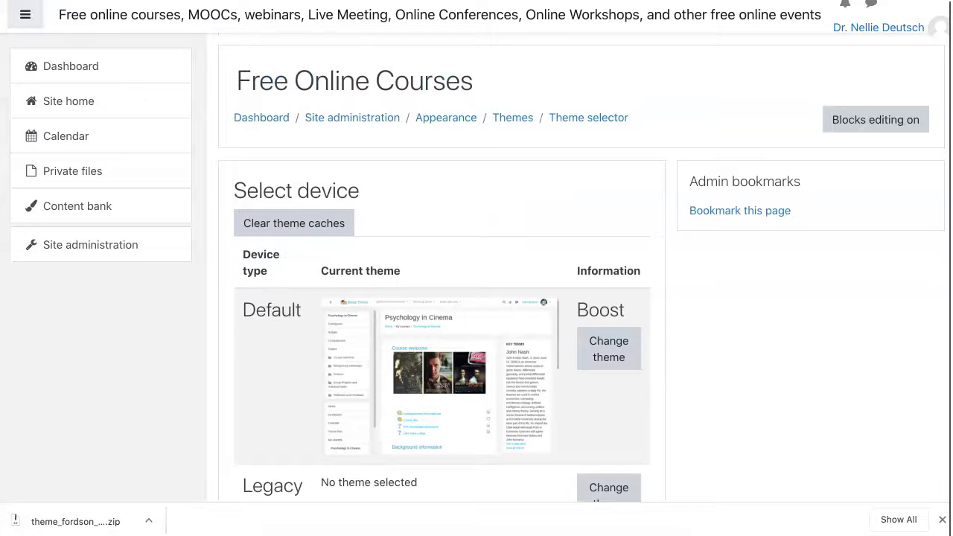
Change the default device theme to Fordson and return to the device list.
{"action": "scroll", "coordinate": [439, 357], "scroll_direction": "down", "scroll_amount": 2}
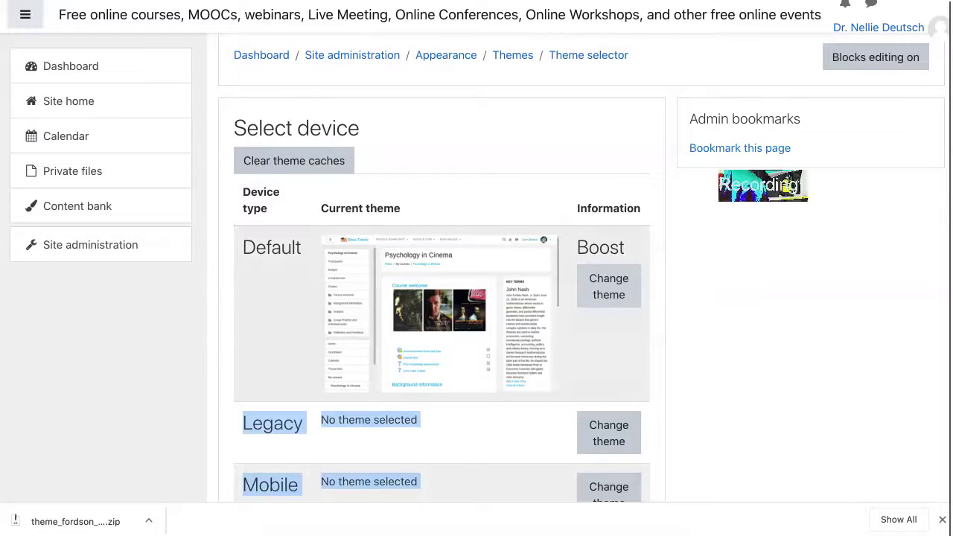
{"action": "left_click", "coordinate": [608, 287]}
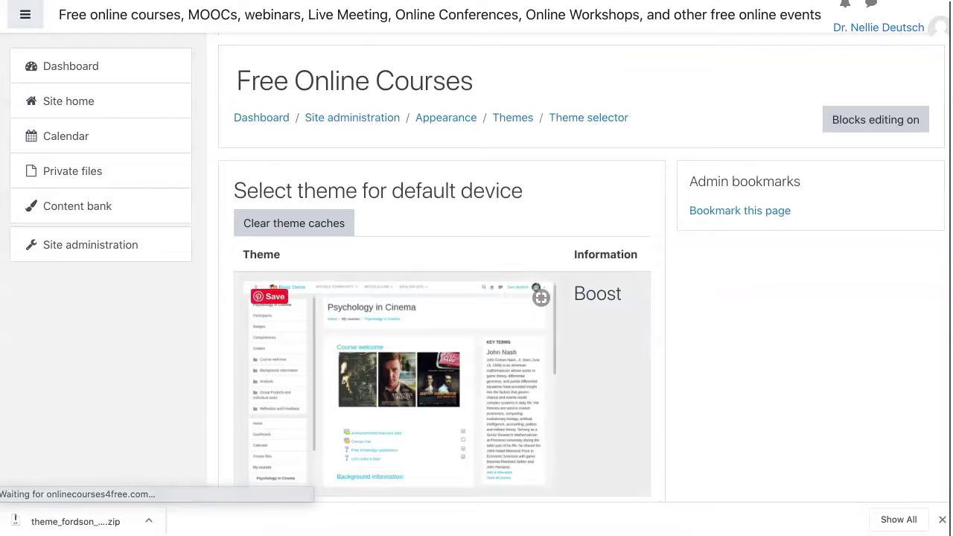
{"action": "scroll", "coordinate": [402, 334], "scroll_direction": "down", "scroll_amount": 5}
{"action": "scroll", "coordinate": [435, 298], "scroll_direction": "down", "scroll_amount": 4}
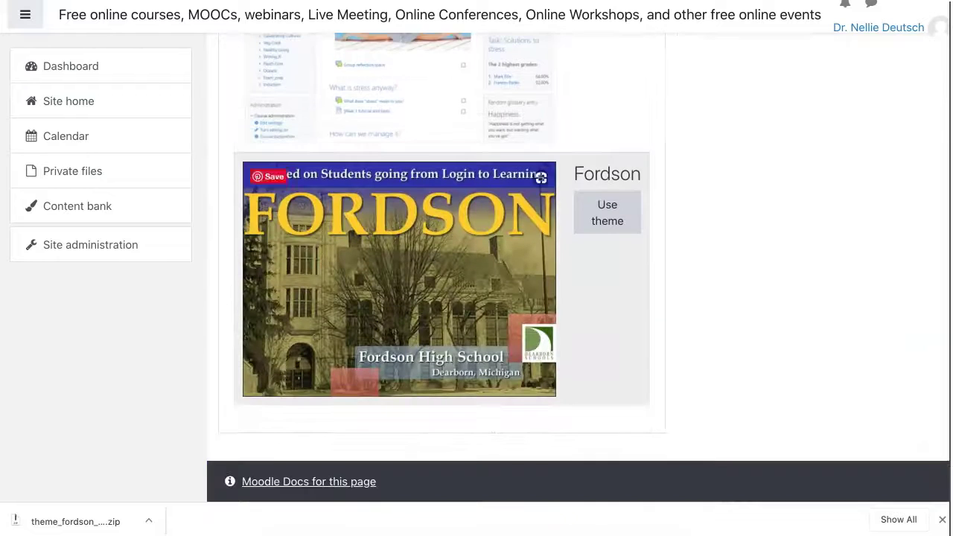
{"action": "left_click", "coordinate": [607, 267]}
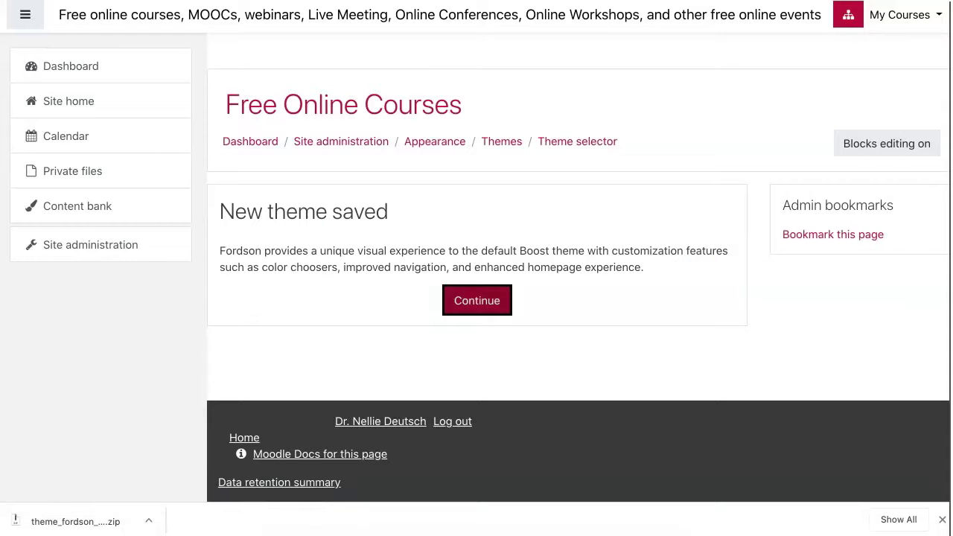
{"action": "left_click", "coordinate": [476, 300]}
Assign the Fordson theme to the legacy device type and return to the device list.
{"action": "scroll", "coordinate": [685, 357], "scroll_direction": "down", "scroll_amount": 3}
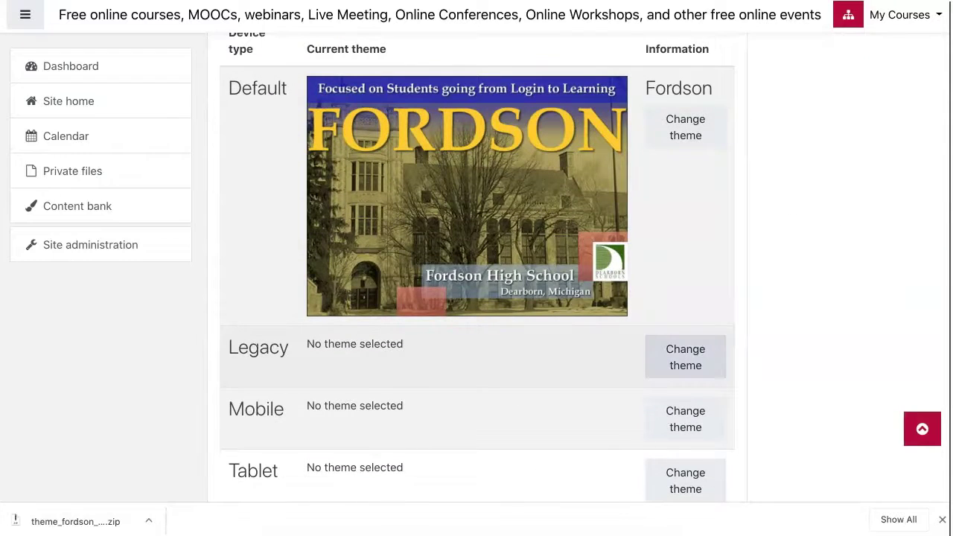
{"action": "left_click", "coordinate": [684, 357]}
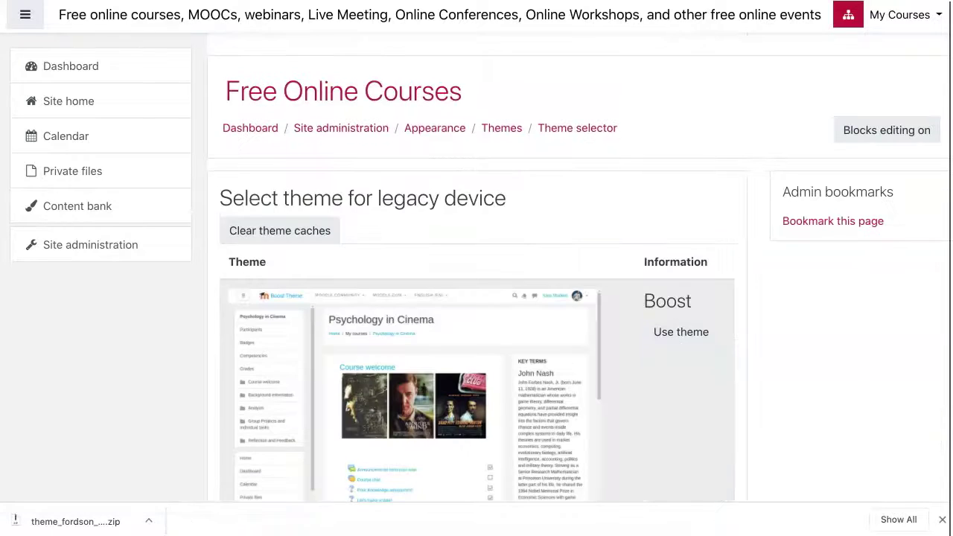
{"action": "left_click", "coordinate": [681, 334]}
{"action": "scroll", "coordinate": [578, 267], "scroll_direction": "down", "scroll_amount": 10}
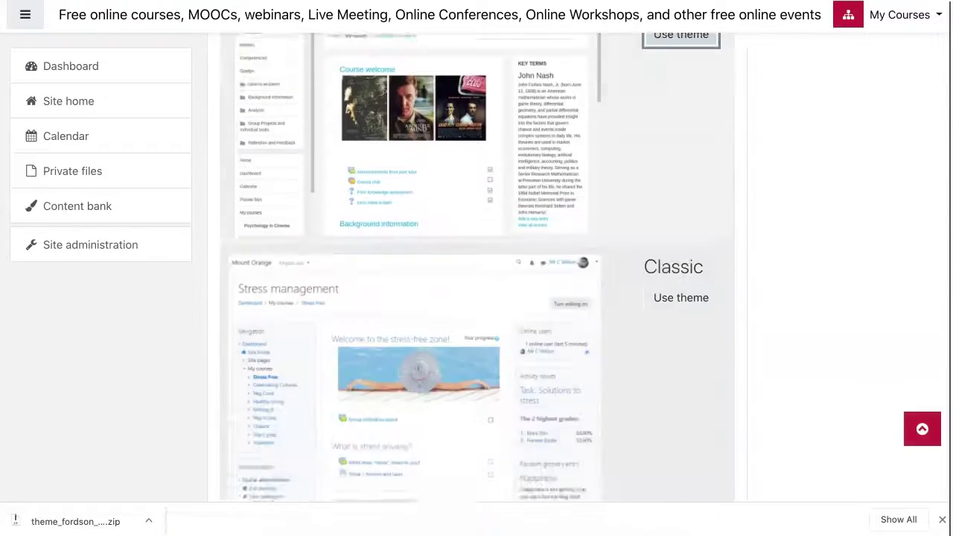
{"action": "scroll", "coordinate": [681, 325], "scroll_direction": "up", "scroll_amount": 3}
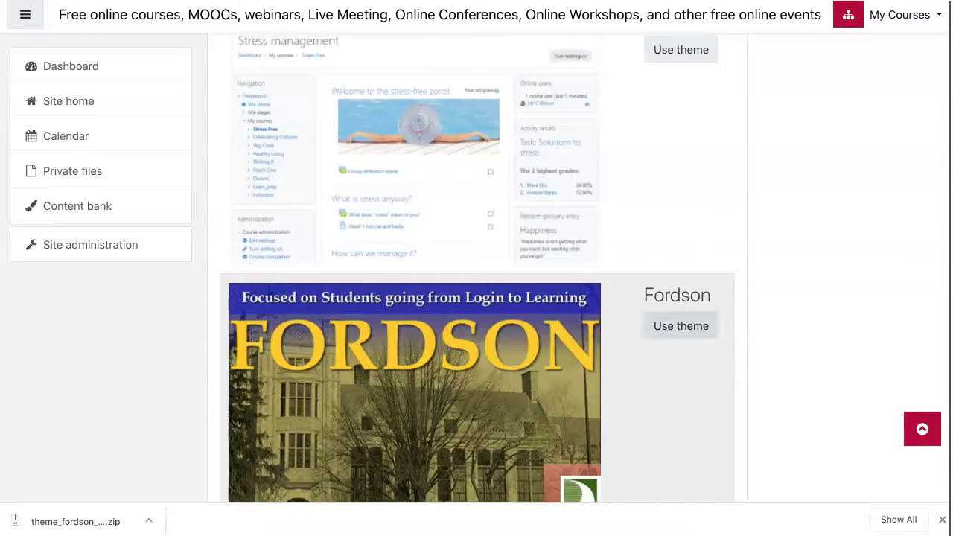
{"action": "left_click", "coordinate": [681, 325]}
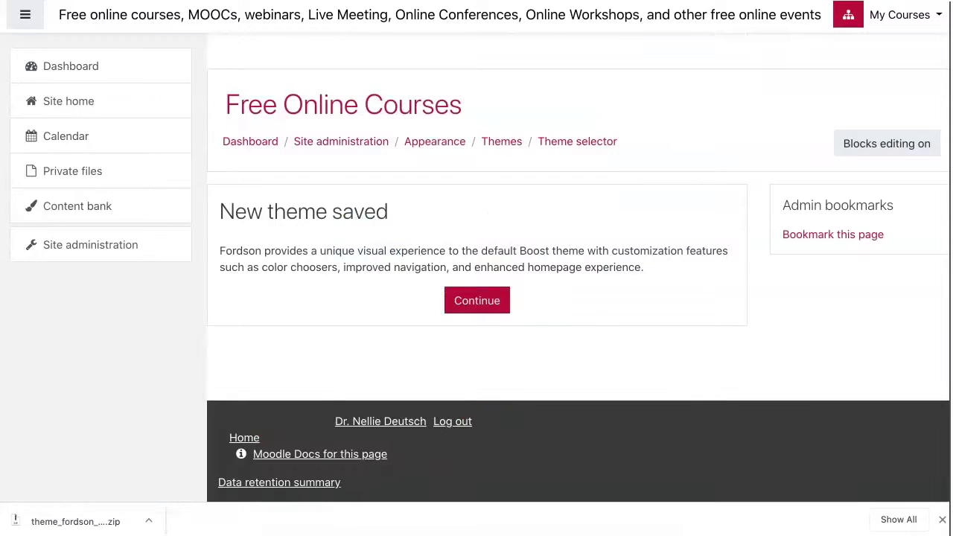
{"action": "left_click", "coordinate": [476, 300]}
Assign the Fordson theme to the mobile device type and return to the device list.
{"action": "scroll", "coordinate": [476, 300], "scroll_direction": "down", "scroll_amount": 5}
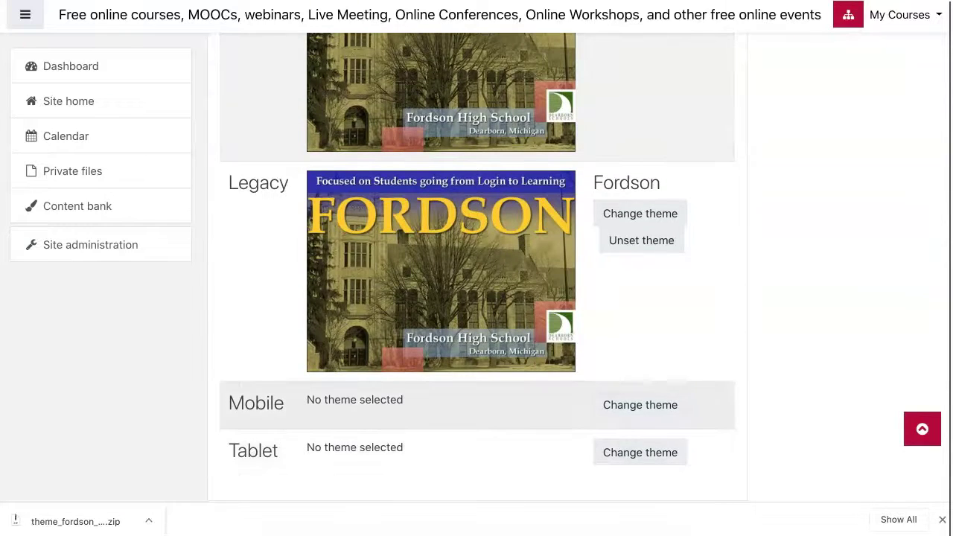
{"action": "left_click", "coordinate": [640, 404]}
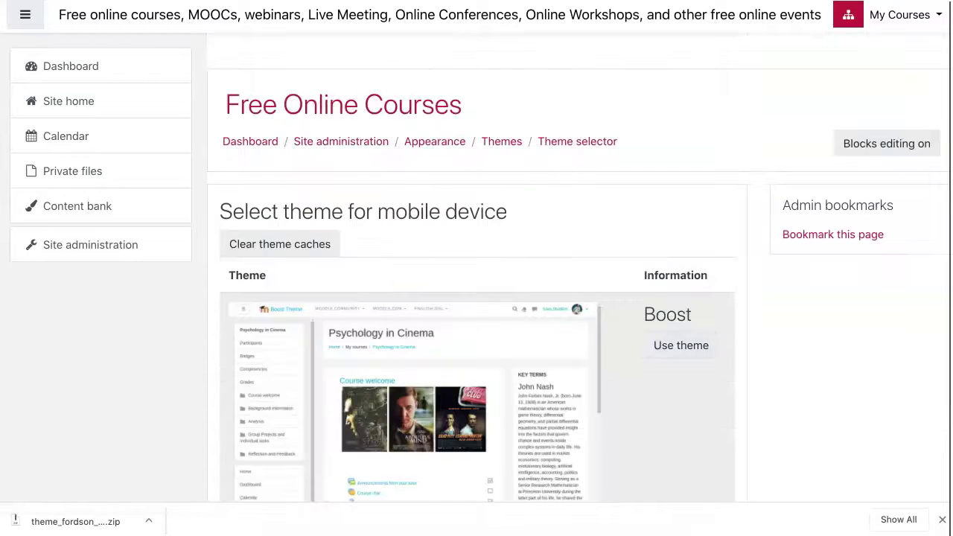
{"action": "scroll", "coordinate": [477, 268], "scroll_direction": "down", "scroll_amount": 5}
{"action": "scroll", "coordinate": [680, 414], "scroll_direction": "down", "scroll_amount": 1}
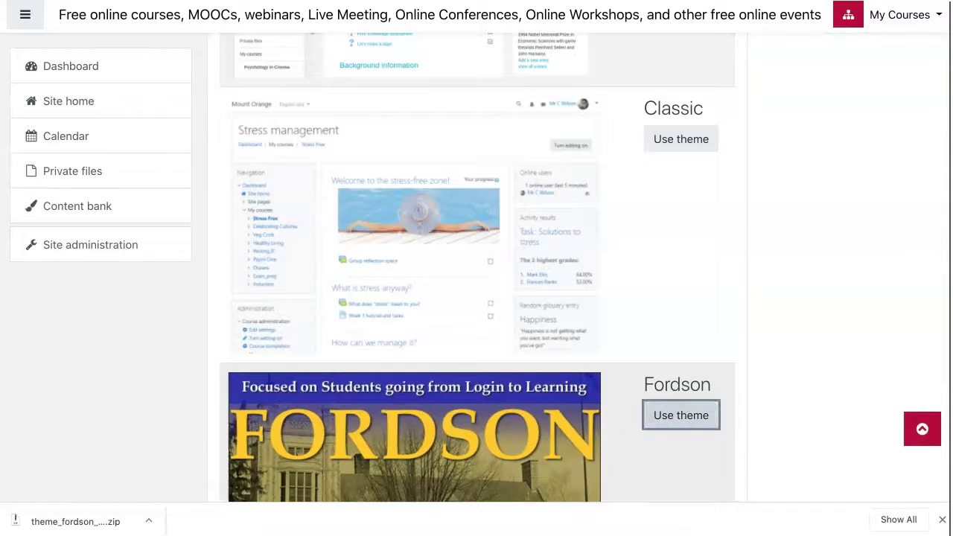
{"action": "left_click", "coordinate": [681, 415]}
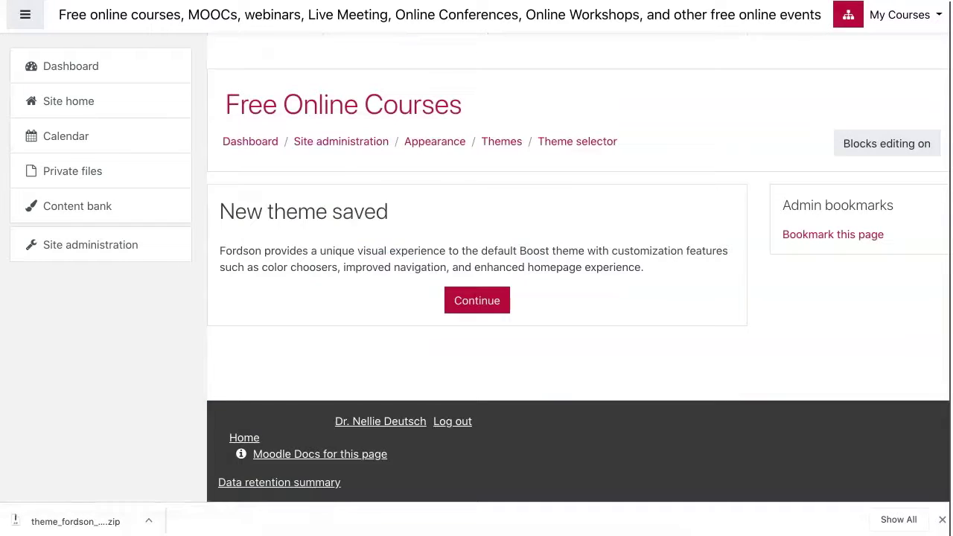
{"action": "left_click", "coordinate": [476, 300]}
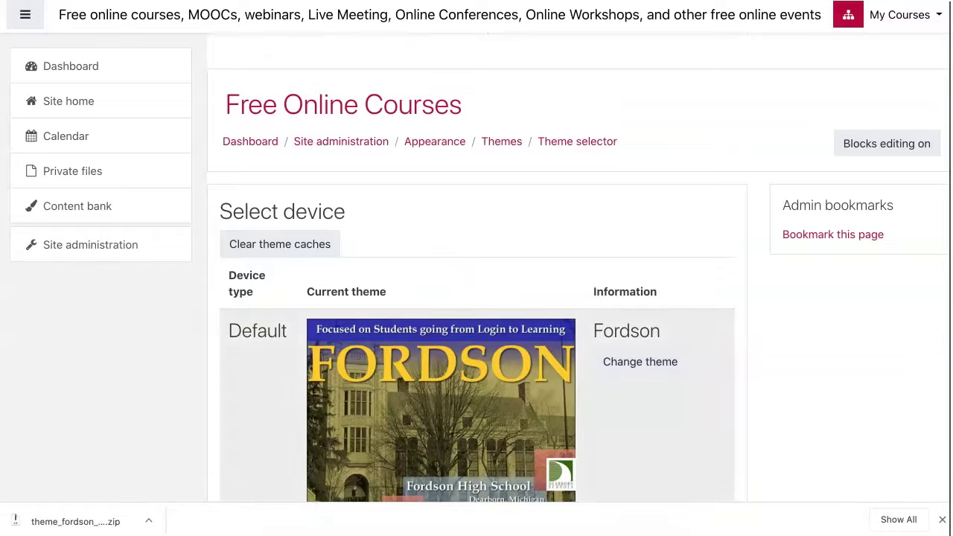
Assign the Fordson theme to the tablet device type.
{"action": "scroll", "coordinate": [476, 298], "scroll_direction": "down", "scroll_amount": 6}
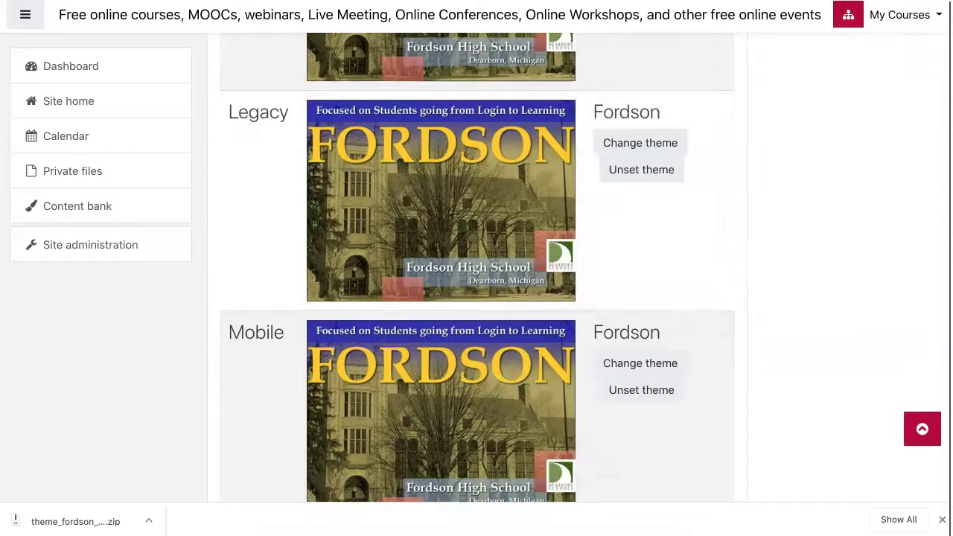
{"action": "scroll", "coordinate": [640, 342], "scroll_direction": "down", "scroll_amount": 3}
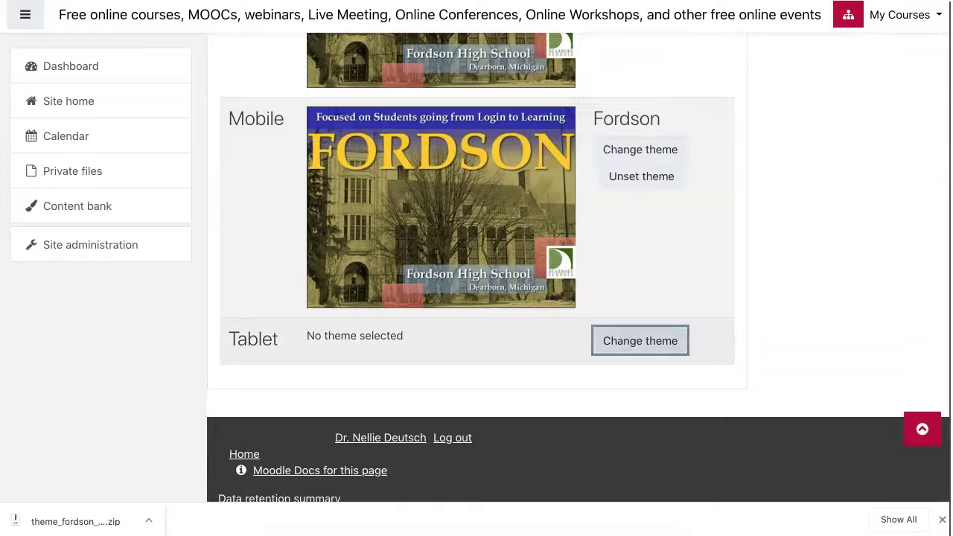
{"action": "scroll", "coordinate": [476, 297], "scroll_direction": "down", "scroll_amount": 4}
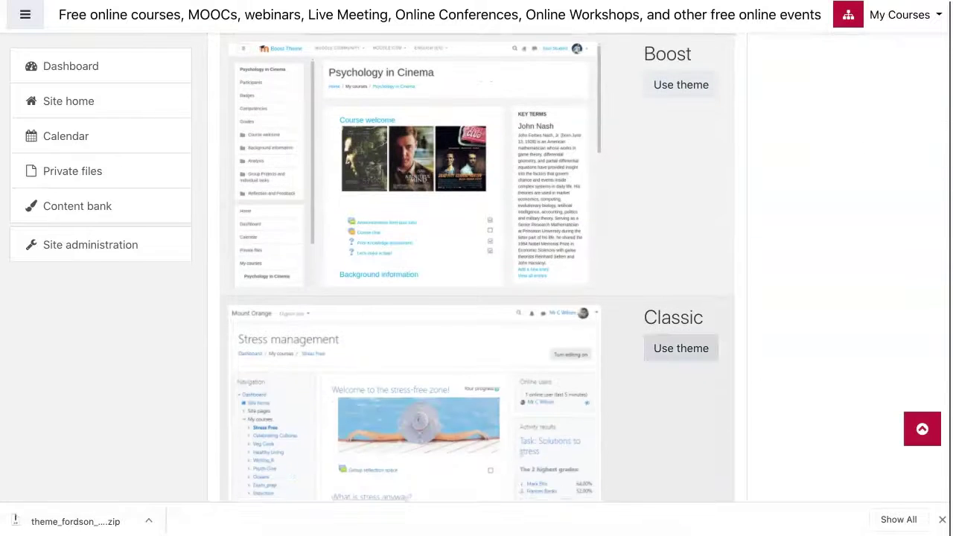
{"action": "scroll", "coordinate": [476, 268], "scroll_direction": "down", "scroll_amount": 6}
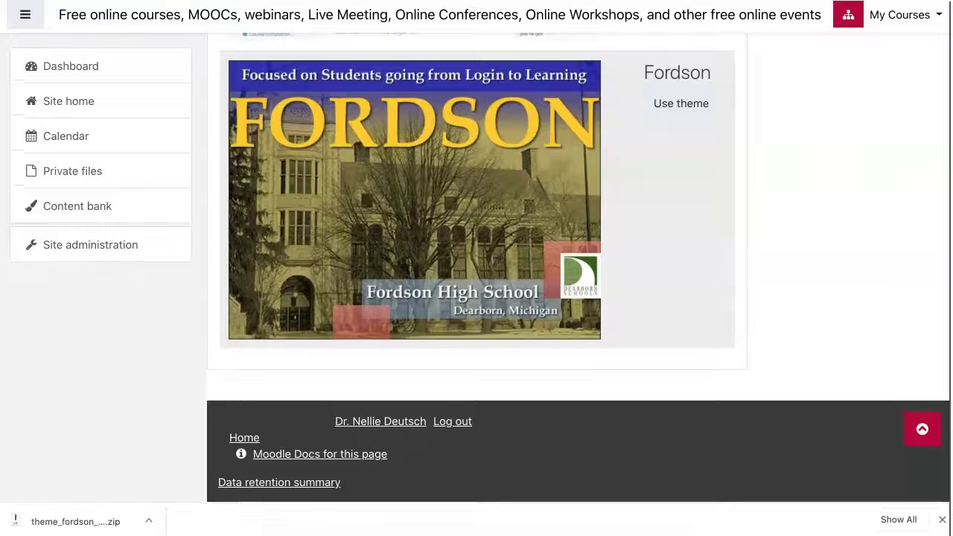
{"action": "scroll", "coordinate": [476, 268], "scroll_direction": "up", "scroll_amount": 3}
{"action": "left_click", "coordinate": [680, 308]}
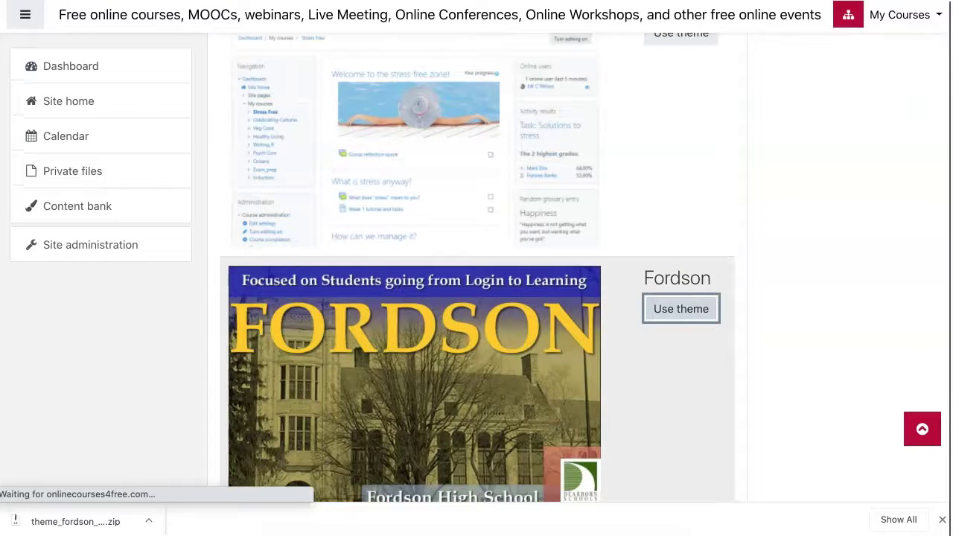
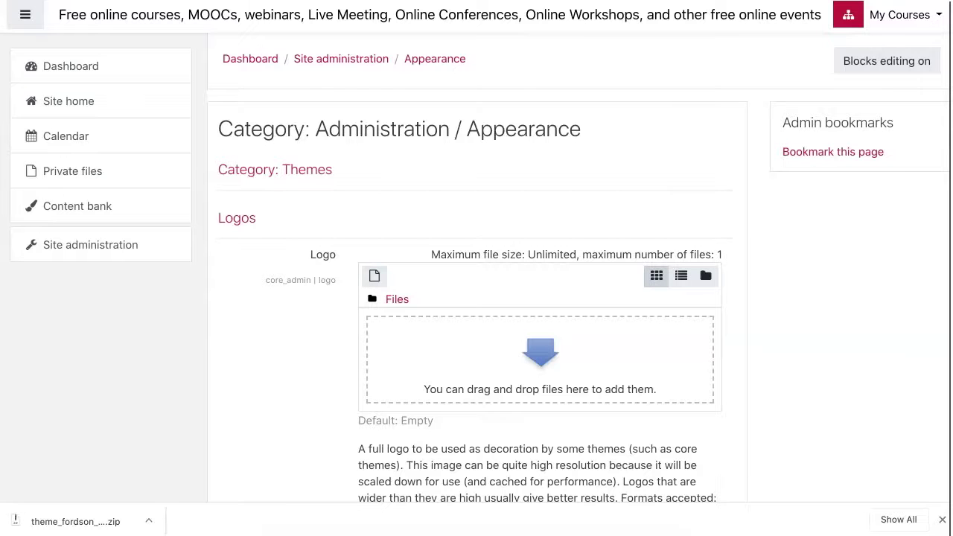
Review the site's logo settings, and open the Fordson theme's settings from the appearance administration.
{"action": "scroll", "coordinate": [476, 298], "scroll_direction": "down", "scroll_amount": 2}
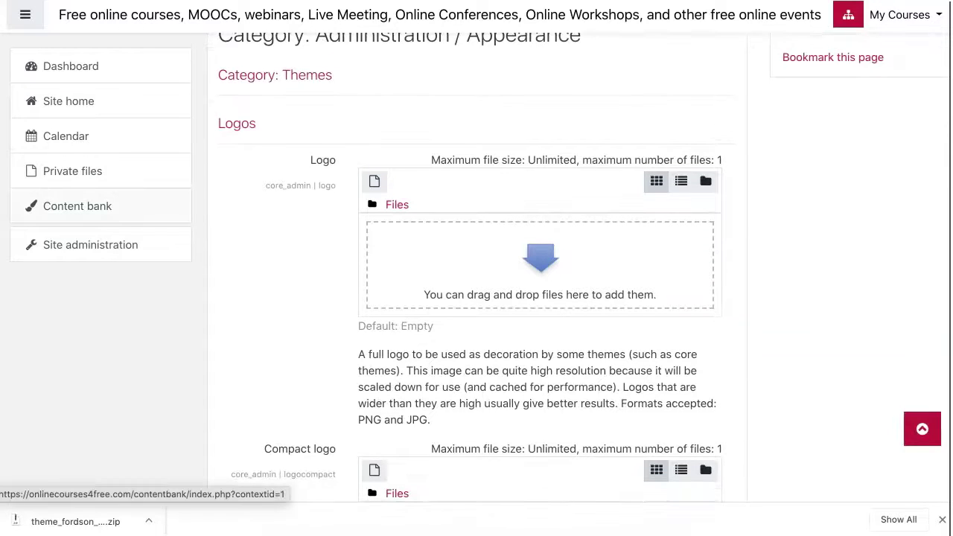
{"action": "scroll", "coordinate": [477, 268], "scroll_direction": "down", "scroll_amount": 3}
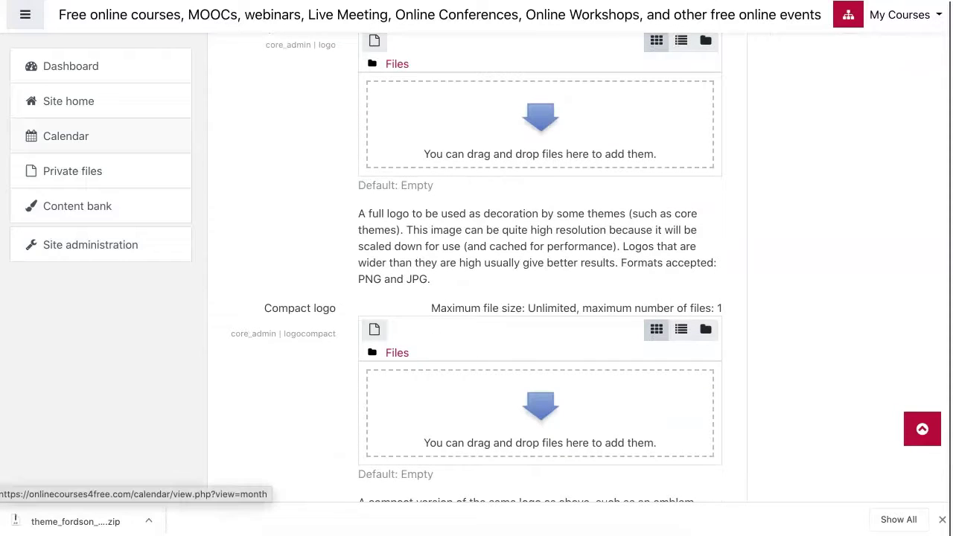
{"action": "left_click", "coordinate": [90, 245]}
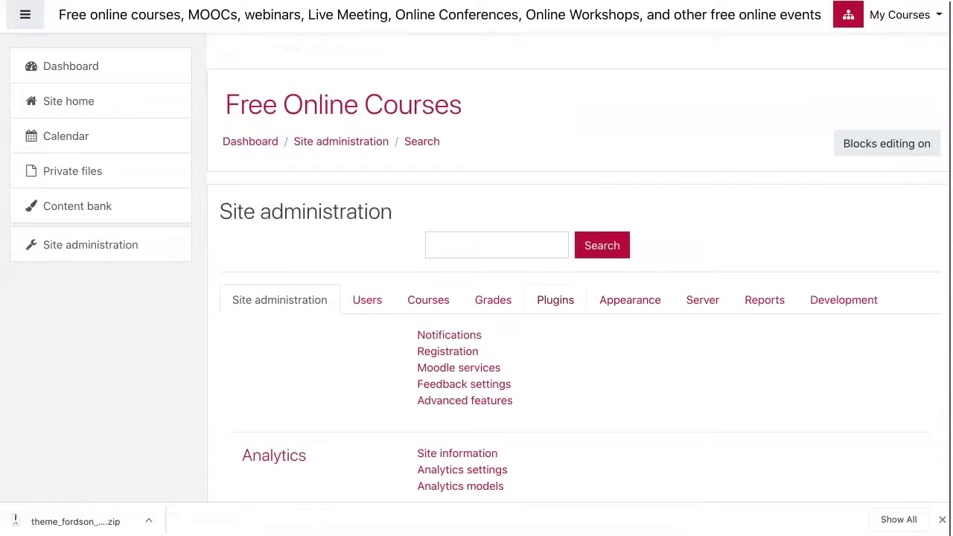
{"action": "left_click", "coordinate": [630, 299]}
{"action": "scroll", "coordinate": [573, 268], "scroll_direction": "down", "scroll_amount": 3}
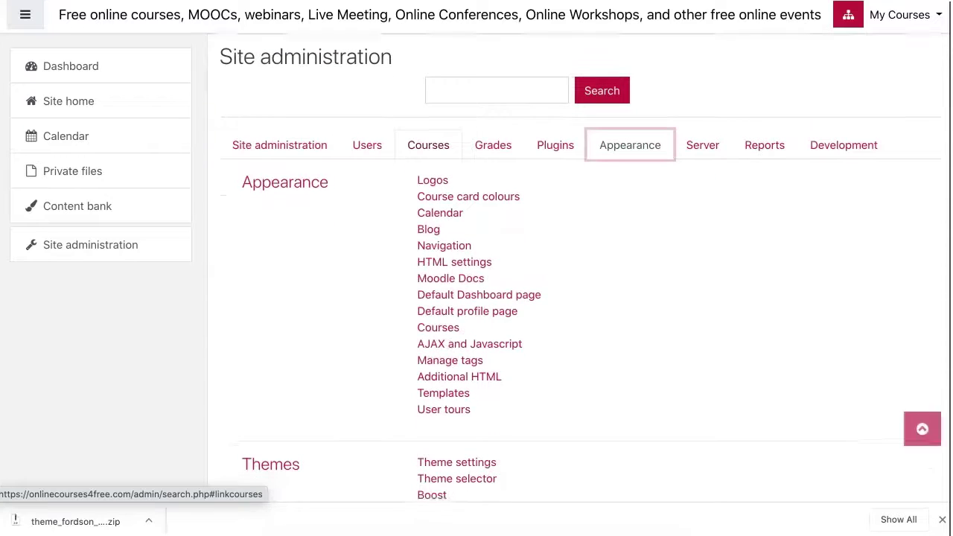
{"action": "scroll", "coordinate": [456, 297], "scroll_direction": "down", "scroll_amount": 5}
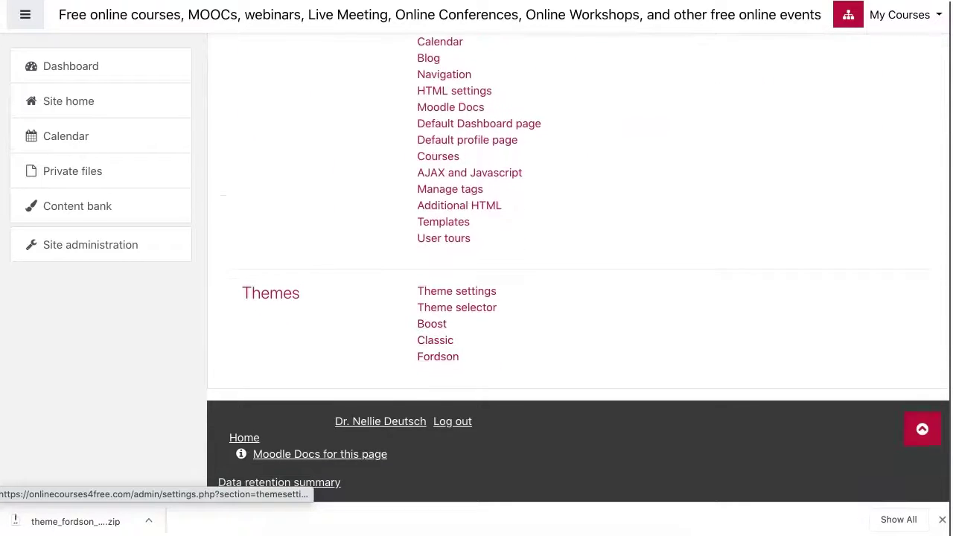
{"action": "left_click", "coordinate": [437, 356]}
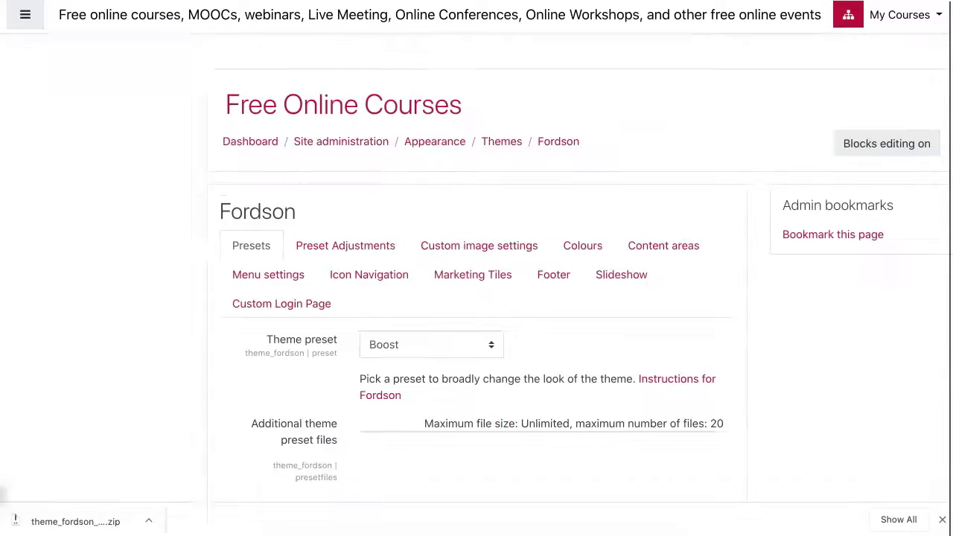
Look over the Fordson theme's preset options and its Preset Adjustments for general content display.
{"action": "scroll", "coordinate": [476, 298], "scroll_direction": "down", "scroll_amount": 3}
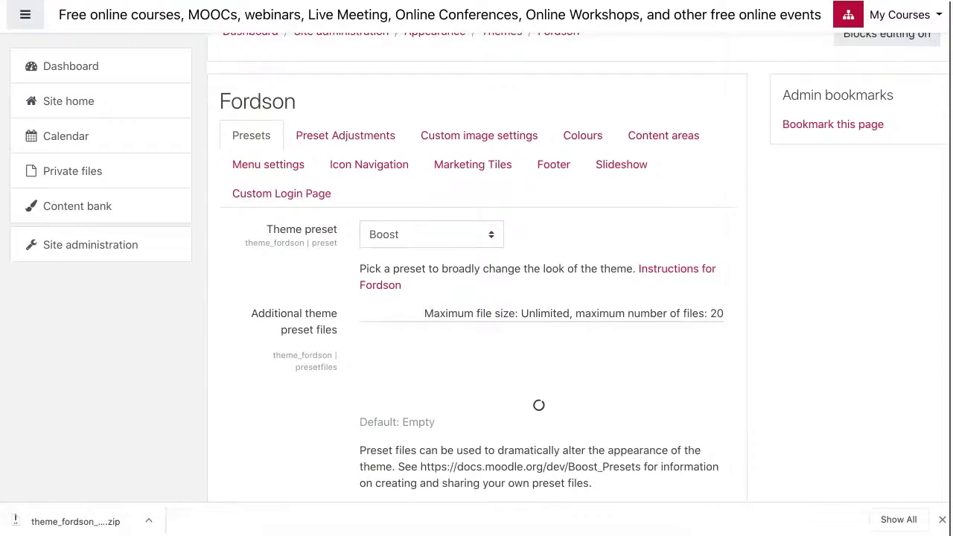
{"action": "scroll", "coordinate": [476, 268], "scroll_direction": "up", "scroll_amount": 1}
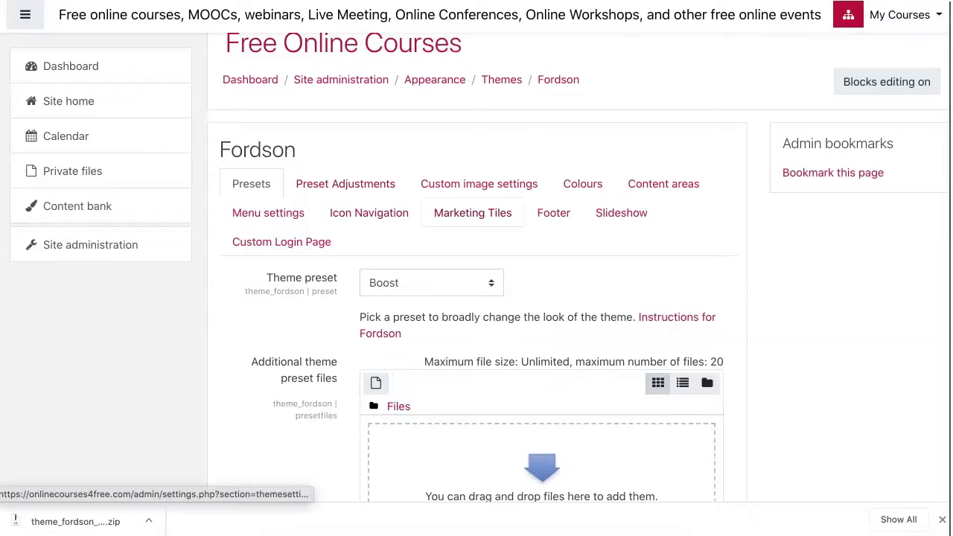
{"action": "left_click", "coordinate": [345, 183]}
{"action": "scroll", "coordinate": [476, 297], "scroll_direction": "down", "scroll_amount": 1}
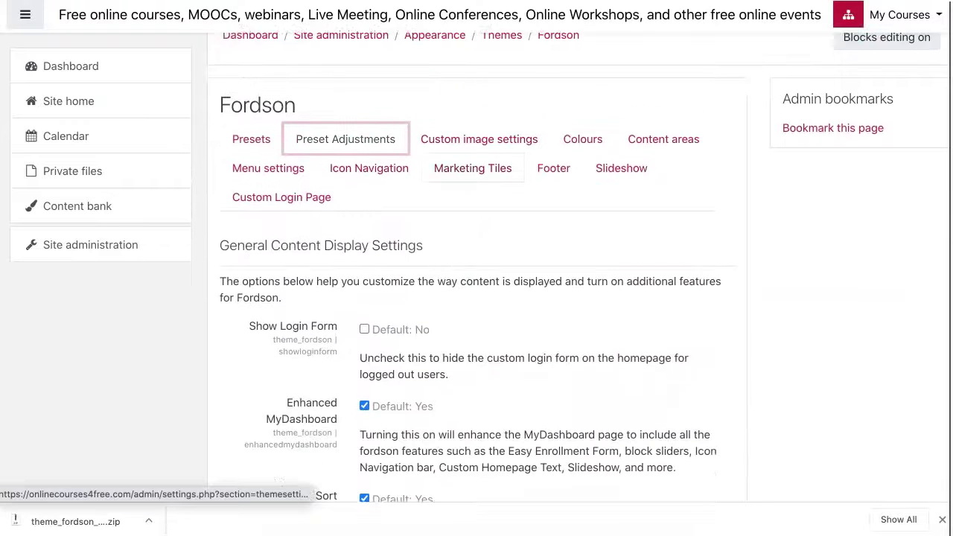
Look through the remaining general content display options in Fordson's Preset Adjustments.
{"action": "scroll", "coordinate": [476, 268], "scroll_direction": "down", "scroll_amount": 7}
{"action": "scroll", "coordinate": [476, 268], "scroll_direction": "down", "scroll_amount": 3}
{"action": "scroll", "coordinate": [476, 268], "scroll_direction": "up", "scroll_amount": 8}
{"action": "scroll", "coordinate": [477, 268], "scroll_direction": "up", "scroll_amount": 3}
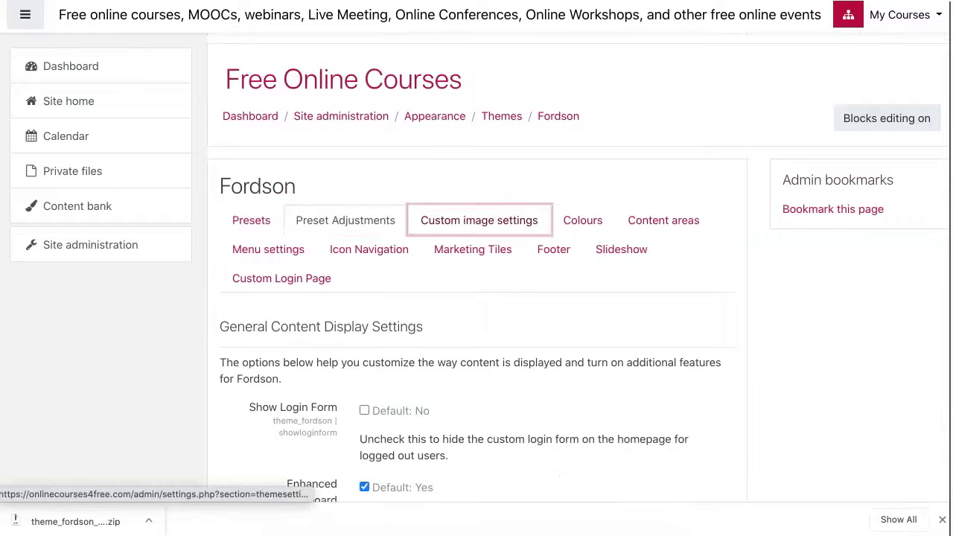
Review Fordson's custom image settings for course images, favicon, header logo, default header, page background and login image.
{"action": "left_click", "coordinate": [478, 220]}
{"action": "scroll", "coordinate": [479, 219], "scroll_direction": "down", "scroll_amount": 2}
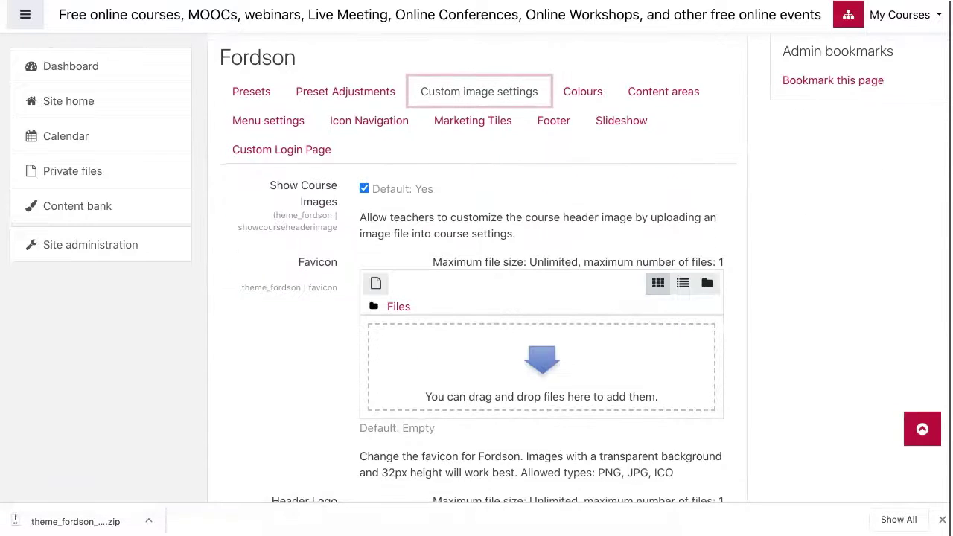
{"action": "scroll", "coordinate": [476, 268], "scroll_direction": "down", "scroll_amount": 5}
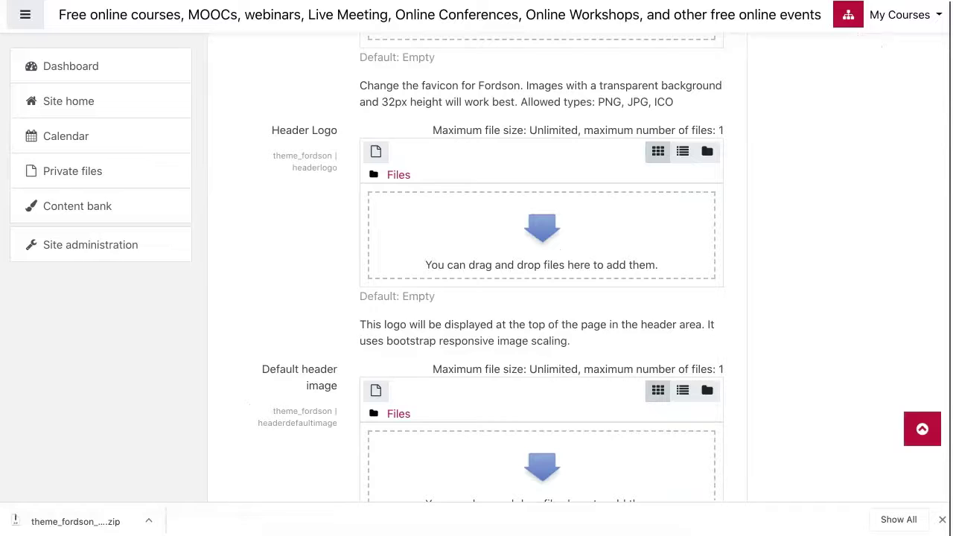
{"action": "scroll", "coordinate": [476, 268], "scroll_direction": "down", "scroll_amount": 5}
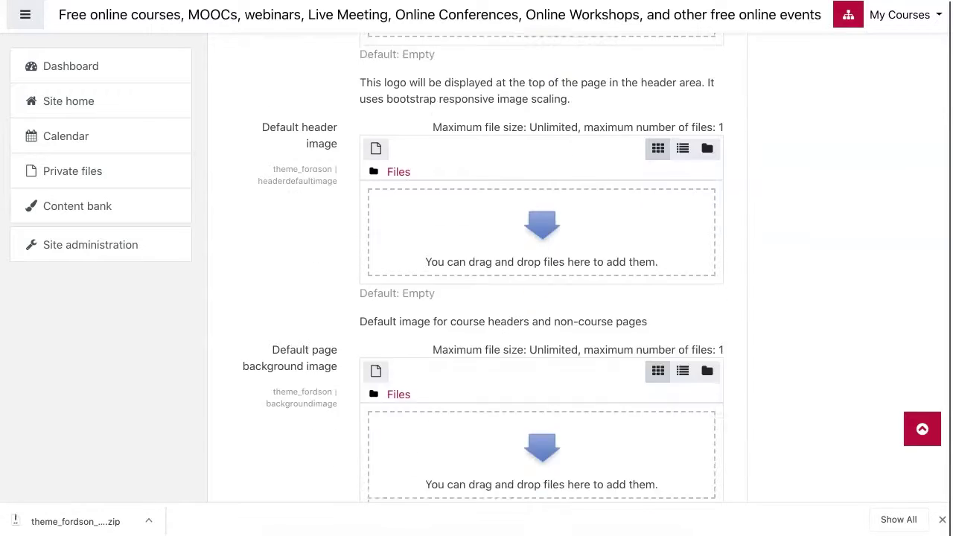
{"action": "scroll", "coordinate": [476, 268], "scroll_direction": "up", "scroll_amount": 6}
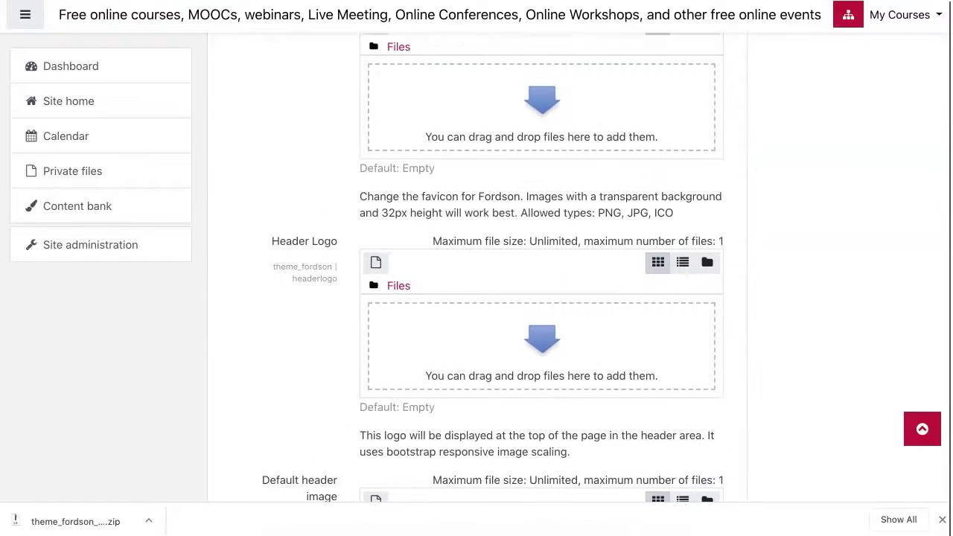
{"action": "scroll", "coordinate": [476, 268], "scroll_direction": "up", "scroll_amount": 3}
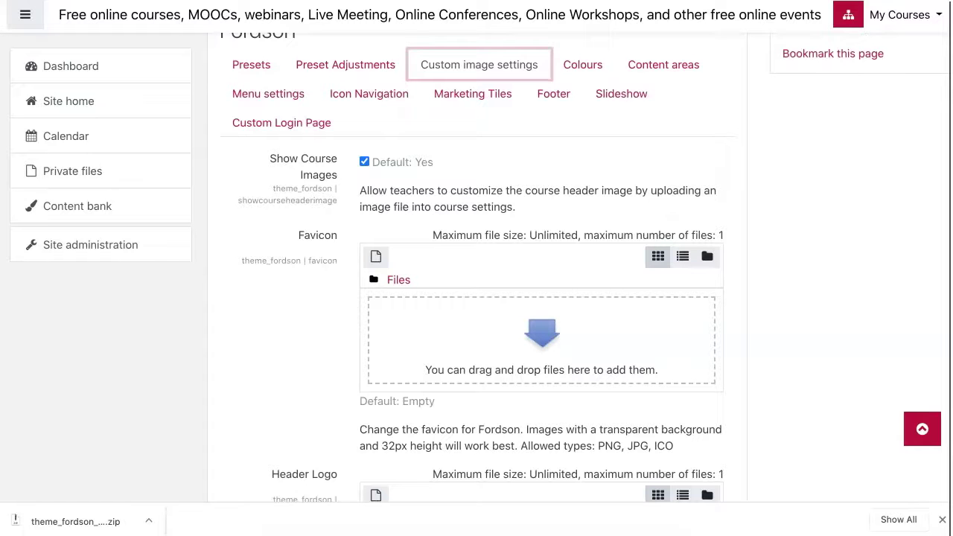
{"action": "scroll", "coordinate": [476, 268], "scroll_direction": "down", "scroll_amount": 5}
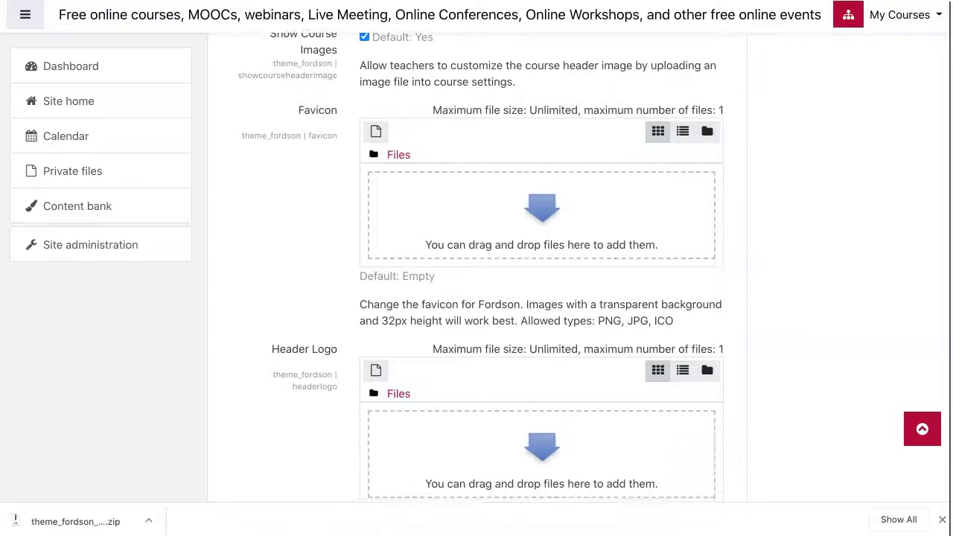
{"action": "scroll", "coordinate": [476, 268], "scroll_direction": "down", "scroll_amount": 8}
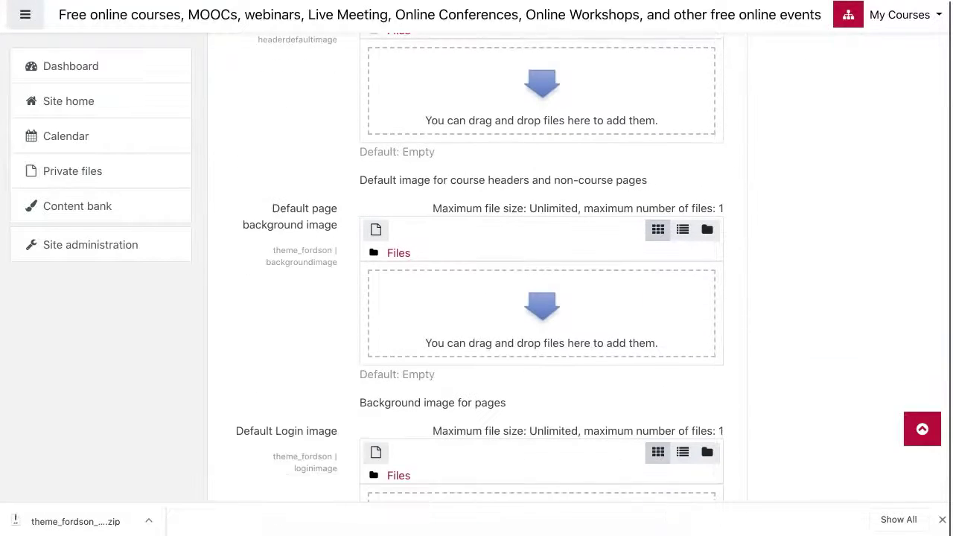
{"action": "scroll", "coordinate": [476, 268], "scroll_direction": "up", "scroll_amount": 15}
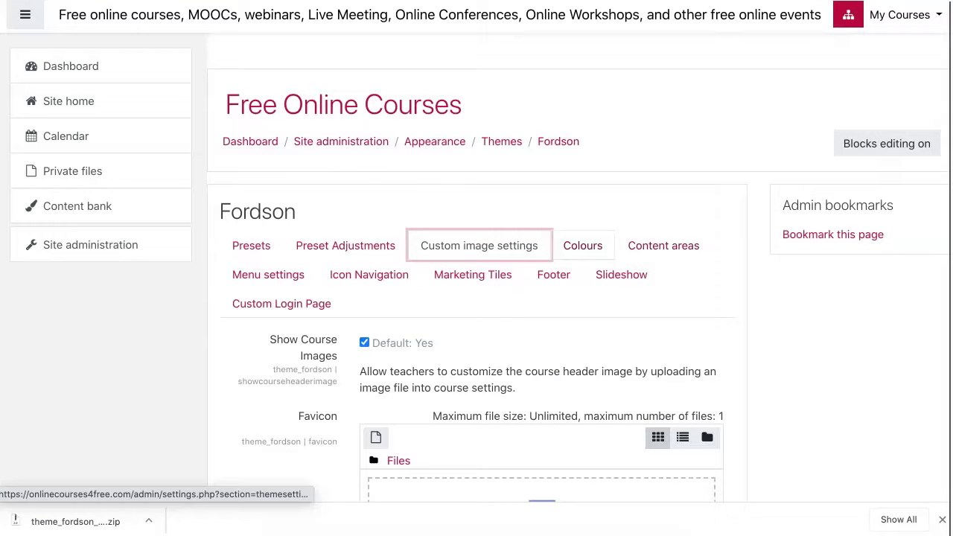
{"action": "scroll", "coordinate": [476, 268], "scroll_direction": "down", "scroll_amount": 1}
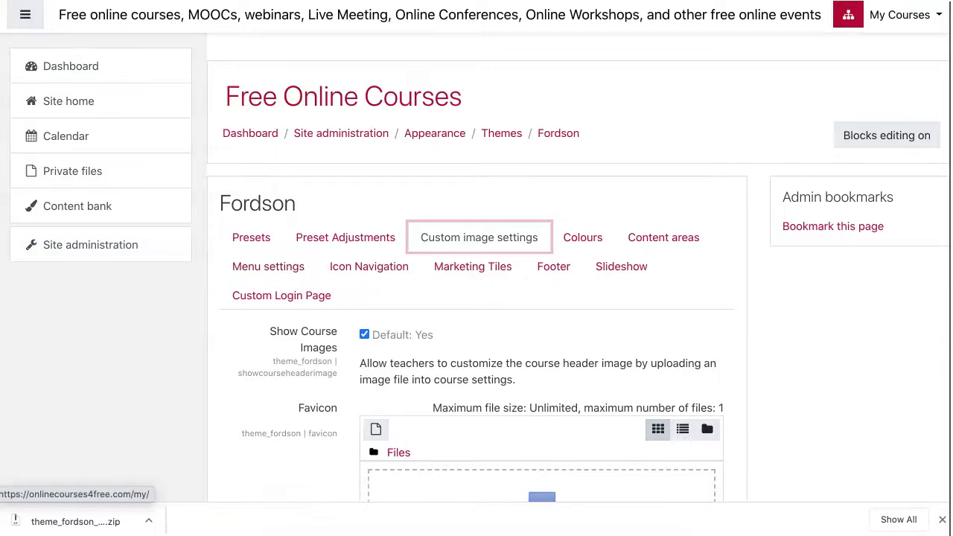
Disable Show Navdrawer under Nav Drawer Settings in Fordson's Menu settings and save the changes.
{"action": "left_click", "coordinate": [24, 15]}
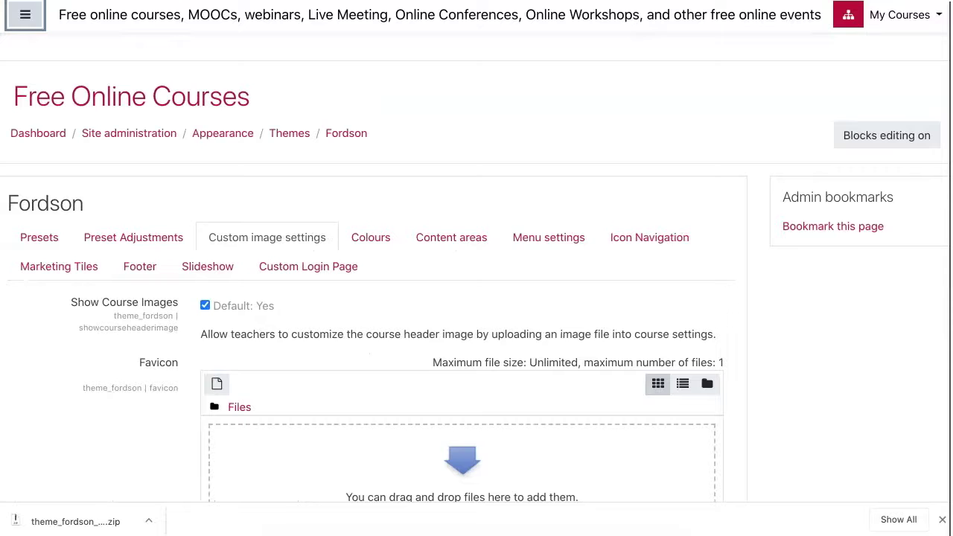
{"action": "left_click", "coordinate": [24, 14]}
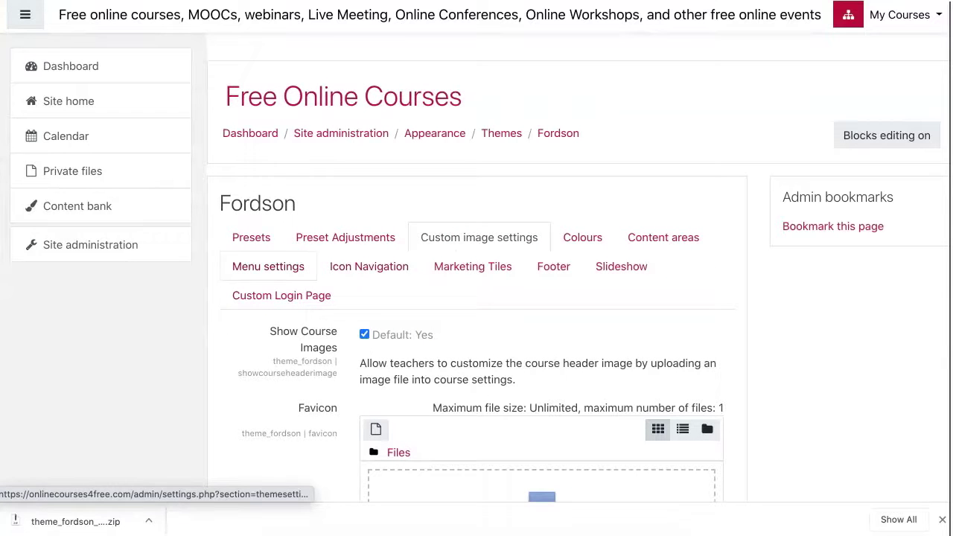
{"action": "left_click", "coordinate": [268, 266]}
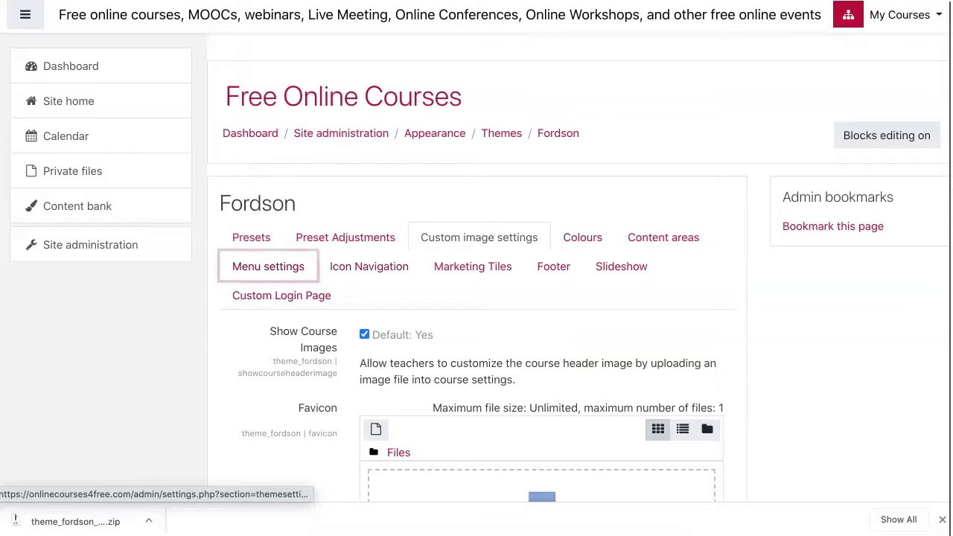
{"action": "scroll", "coordinate": [476, 298], "scroll_direction": "down", "scroll_amount": 4}
{"action": "scroll", "coordinate": [476, 268], "scroll_direction": "down", "scroll_amount": 12}
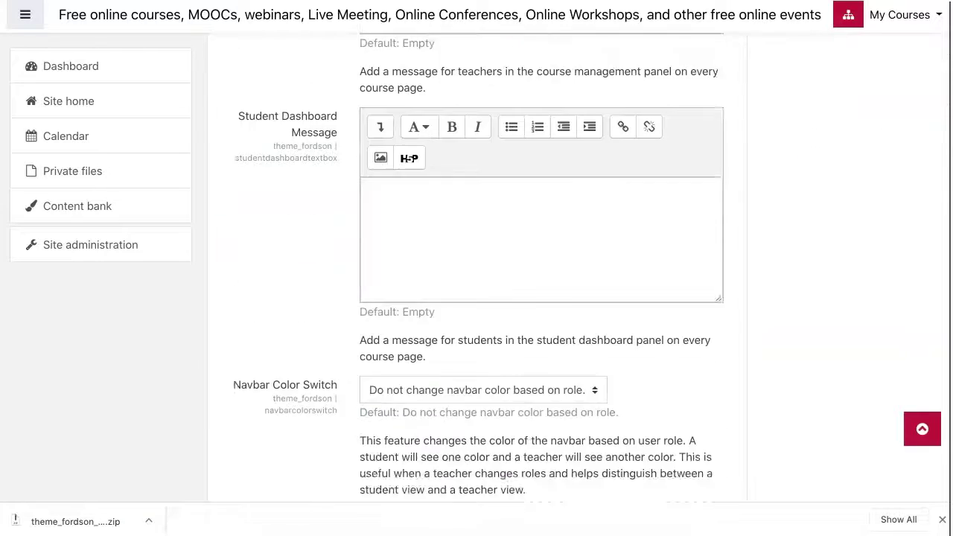
{"action": "scroll", "coordinate": [476, 268], "scroll_direction": "down", "scroll_amount": 5}
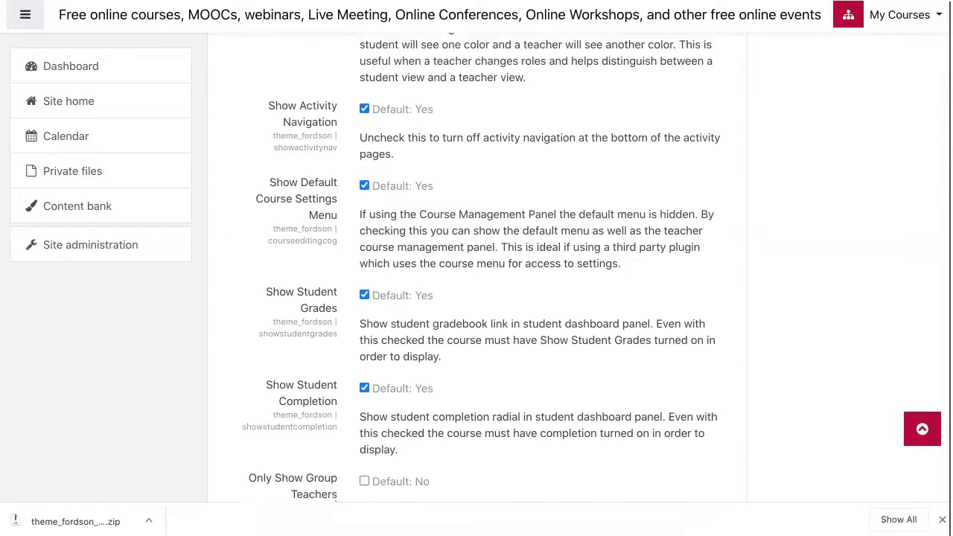
{"action": "scroll", "coordinate": [476, 268], "scroll_direction": "down", "scroll_amount": 4}
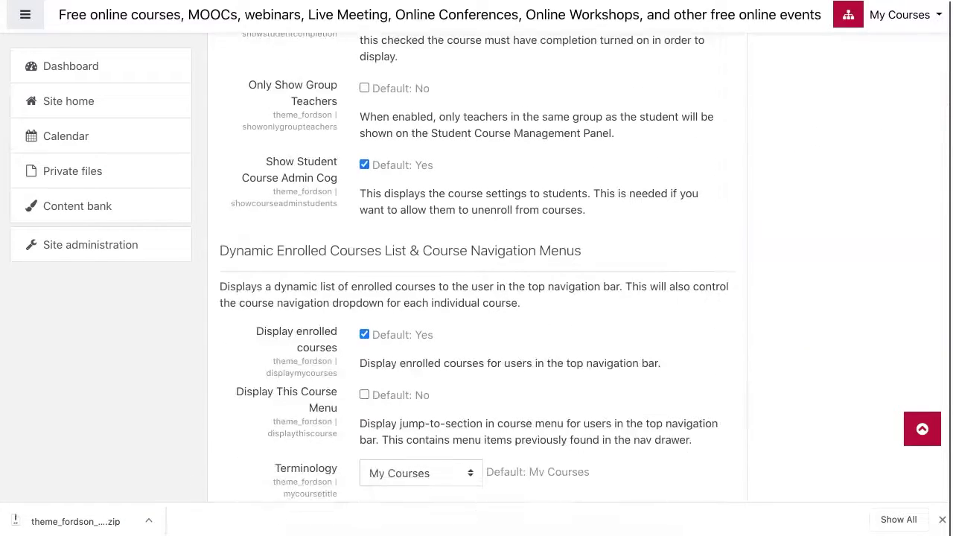
{"action": "scroll", "coordinate": [476, 268], "scroll_direction": "down", "scroll_amount": 3}
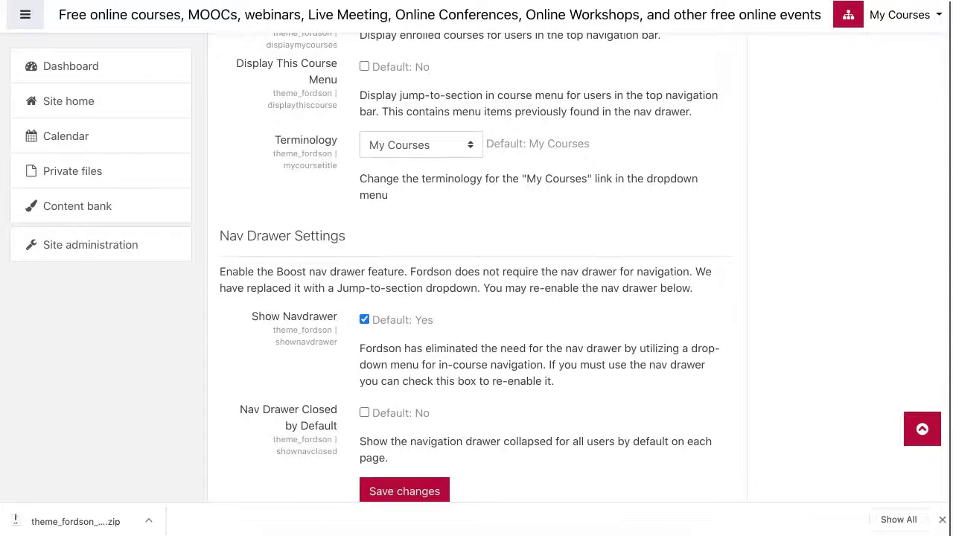
{"action": "scroll", "coordinate": [476, 268], "scroll_direction": "down", "scroll_amount": 1}
{"action": "left_click", "coordinate": [364, 270]}
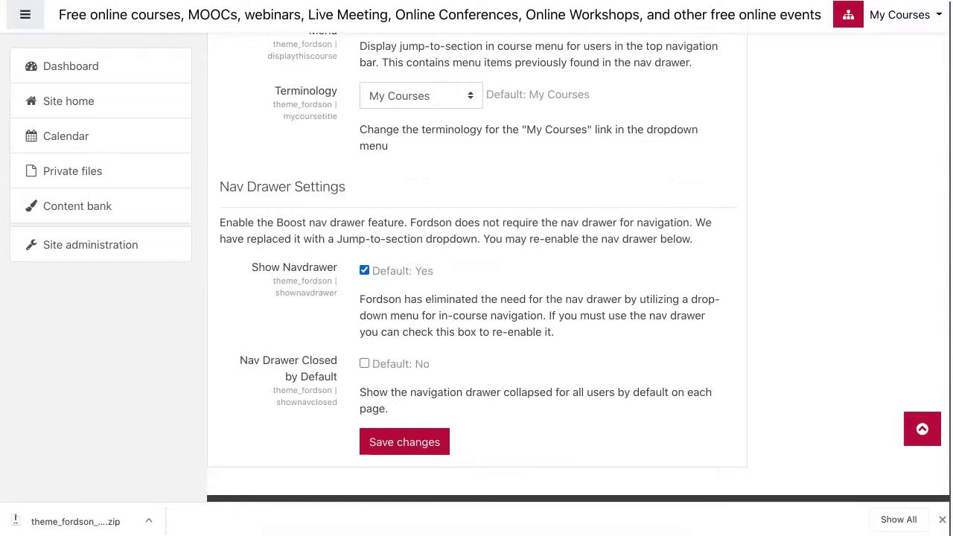
{"action": "left_click", "coordinate": [404, 441]}
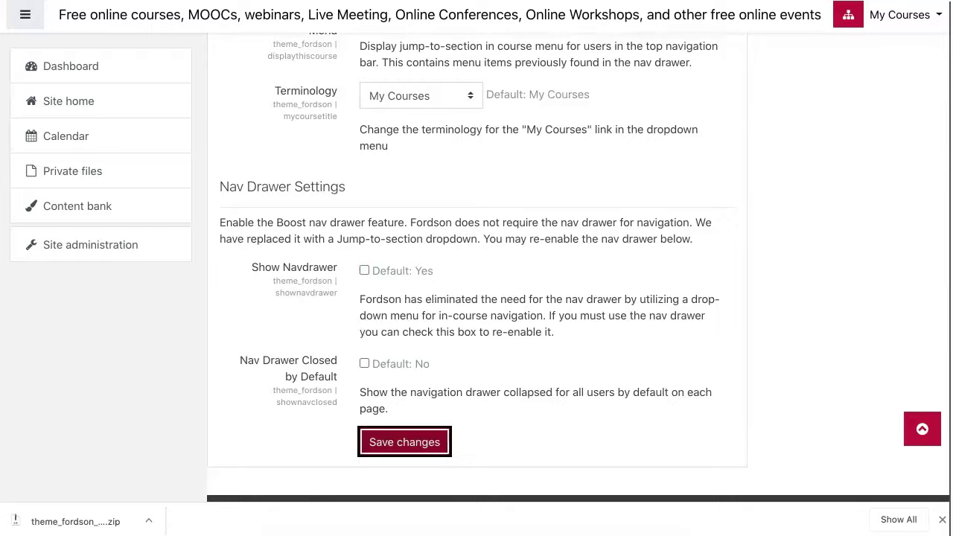